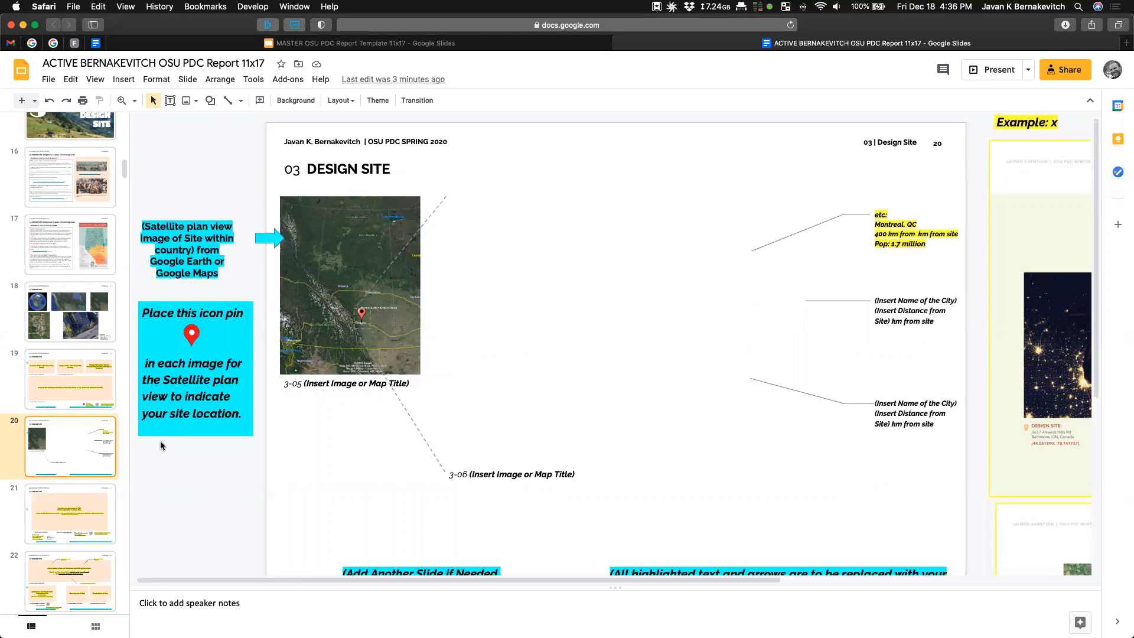
# Switch to Google Earth Pro and close the print layout to return to the regular map view.
pyautogui.press('super+Tab')
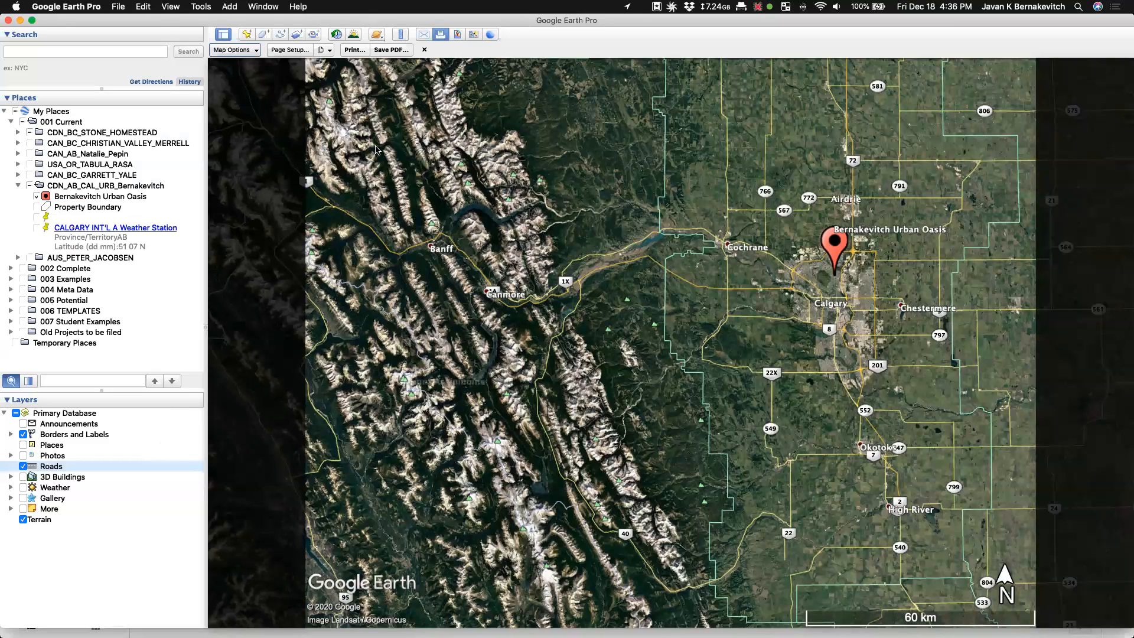
pyautogui.click(424, 50)
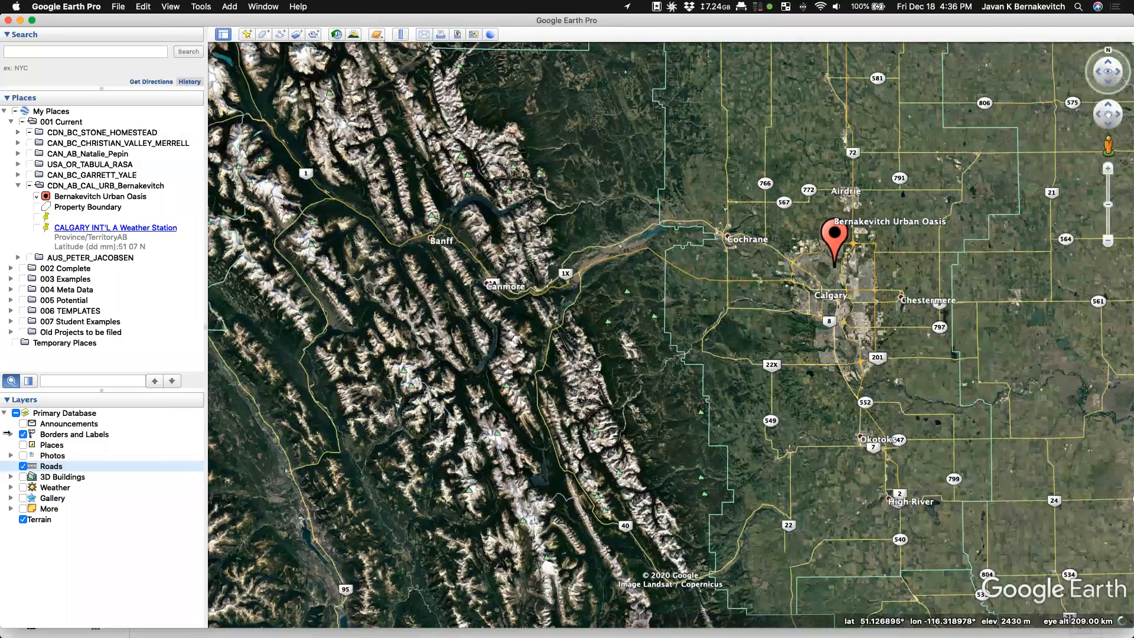
# Turn off the Roads layer, keeping Borders and Labels displayed on the map.
pyautogui.click(10, 401)
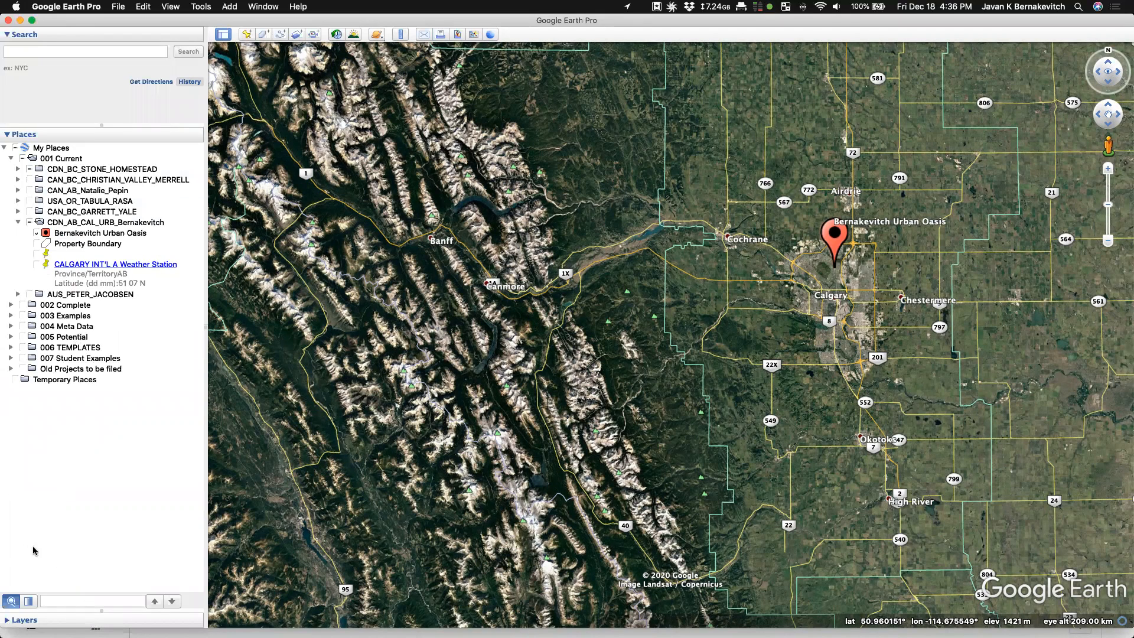
pyautogui.click(7, 620)
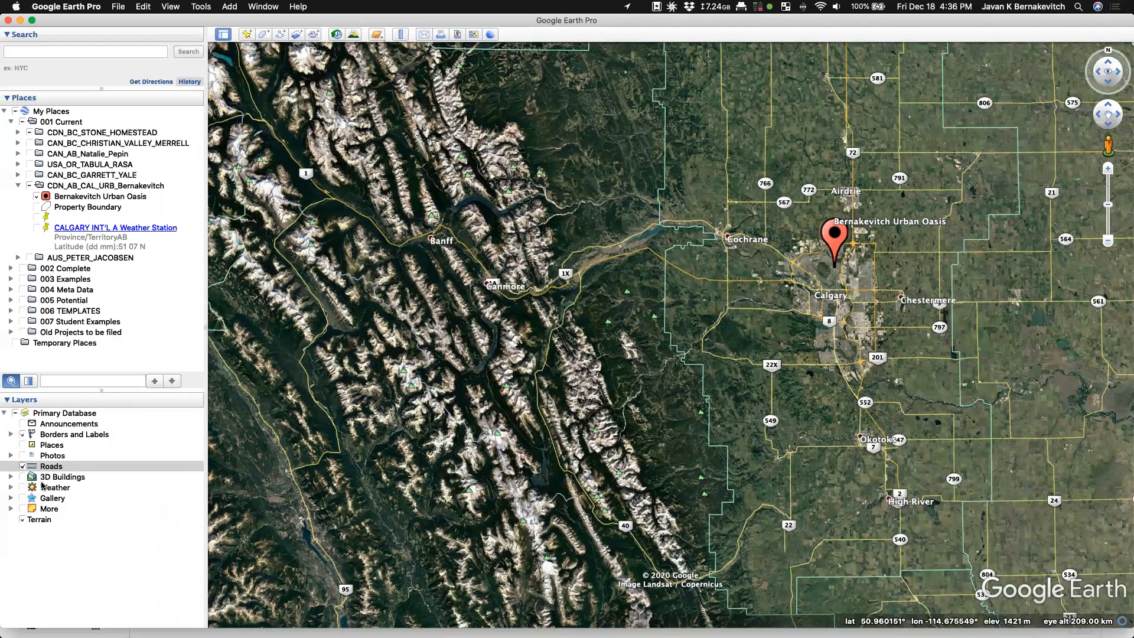
pyautogui.click(23, 466)
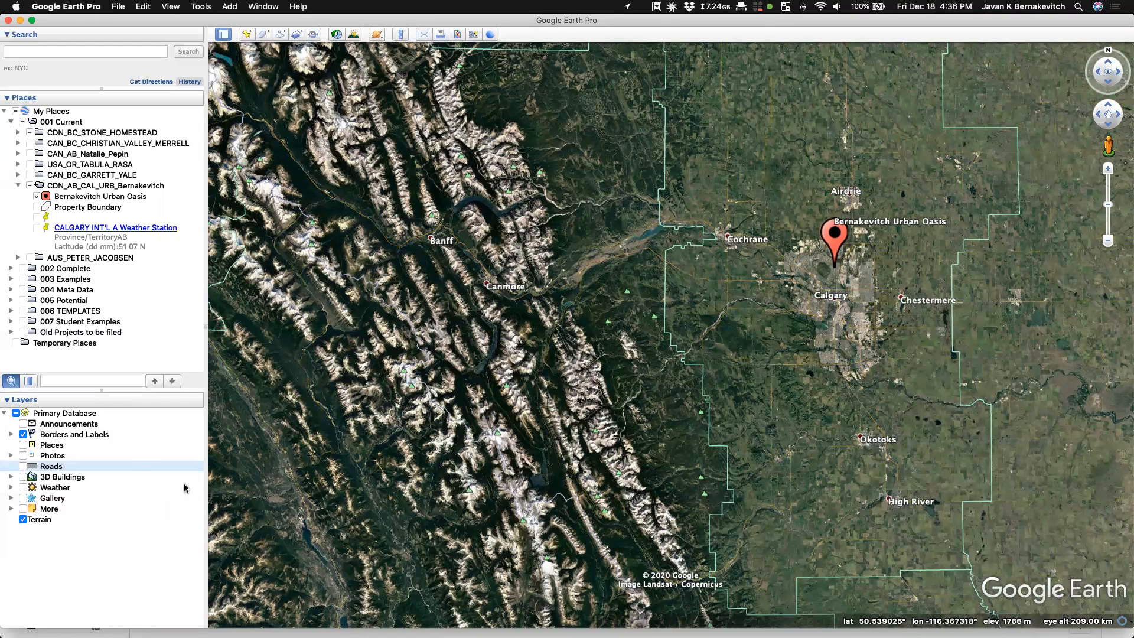
pyautogui.click(23, 436)
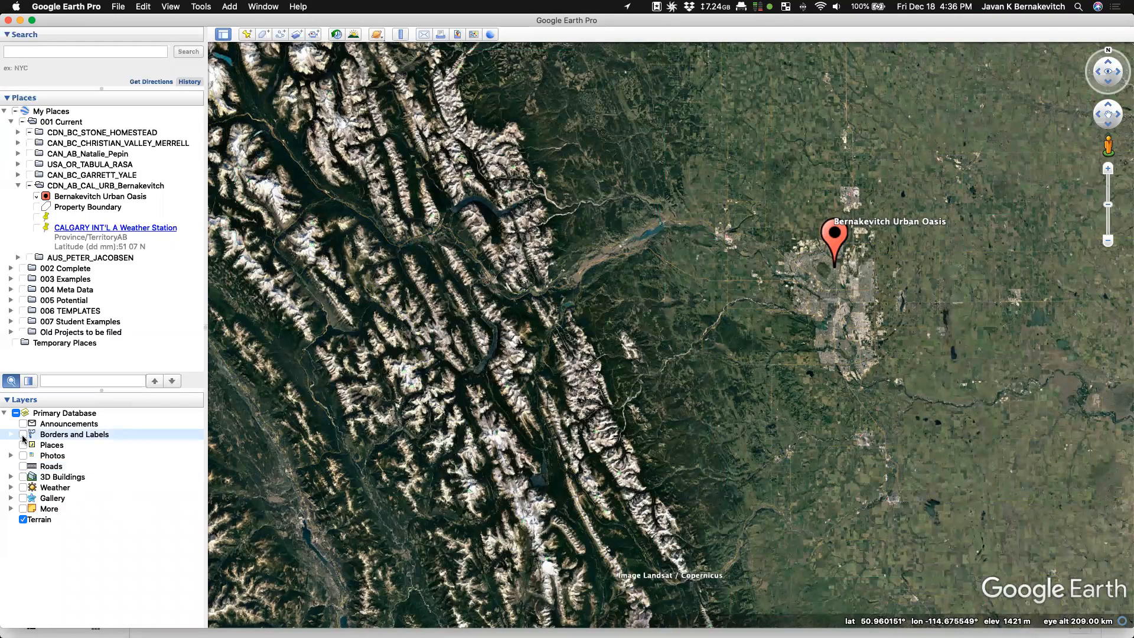
pyautogui.click(23, 436)
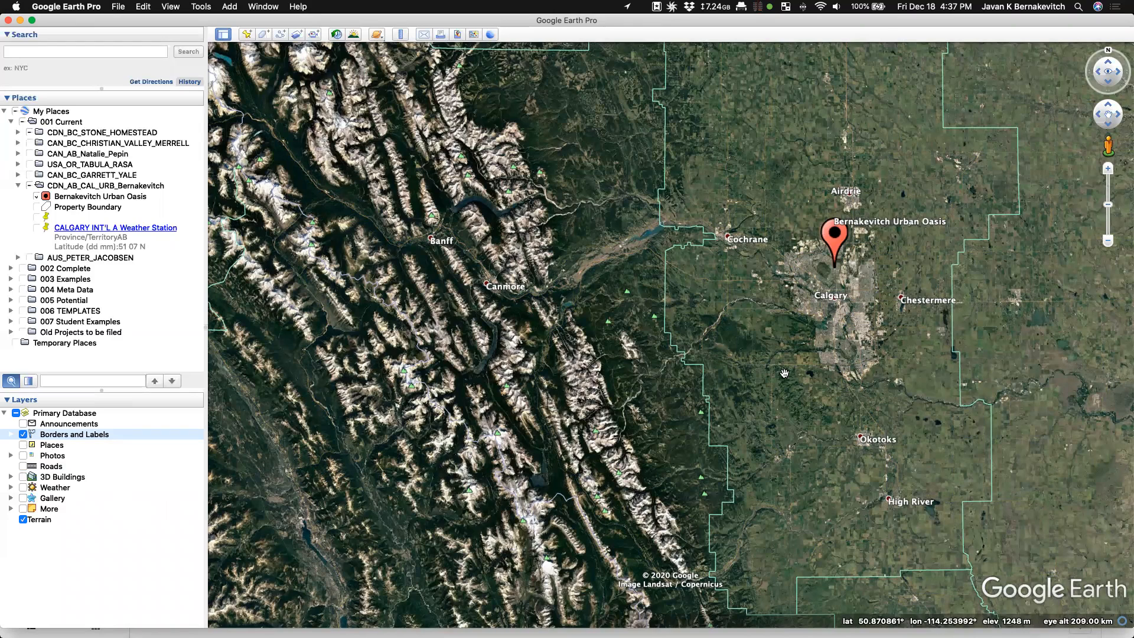
# Preview the region from Banff to Calgary in the print layout and return to the regular map view.
pyautogui.moveTo(785, 373); pyautogui.dragTo(863, 374)
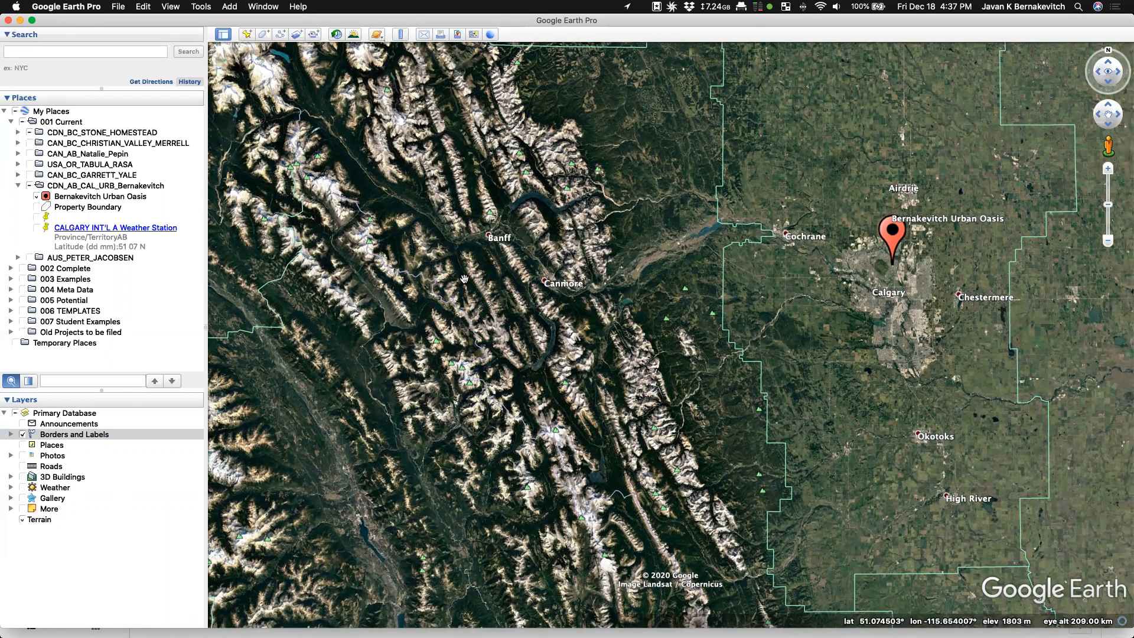
pyautogui.click(118, 7)
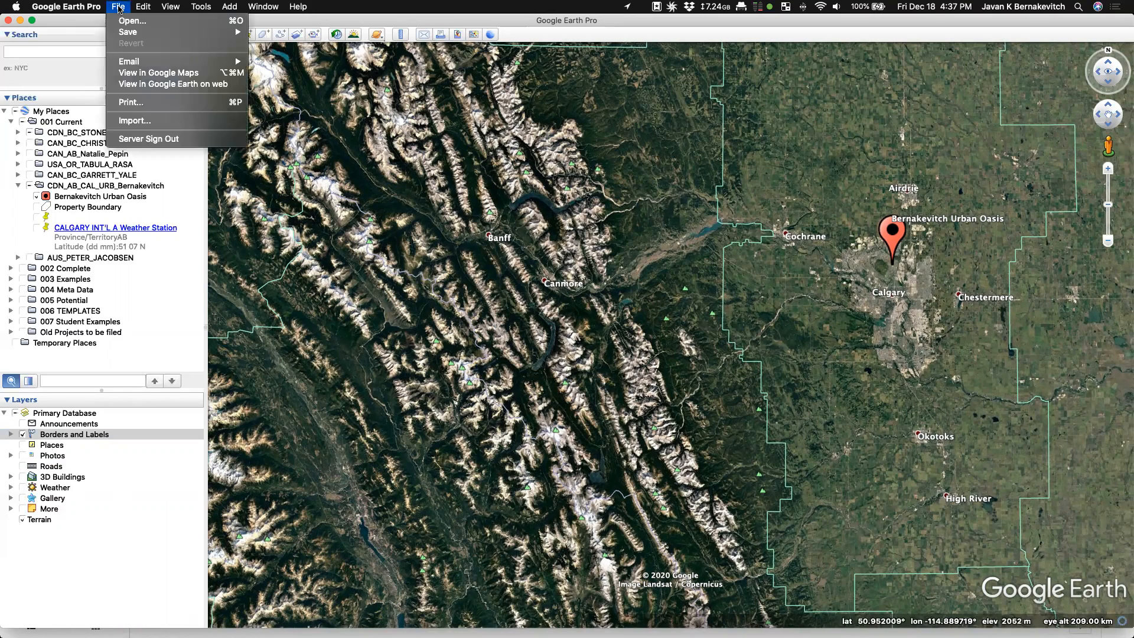
pyautogui.click(130, 103)
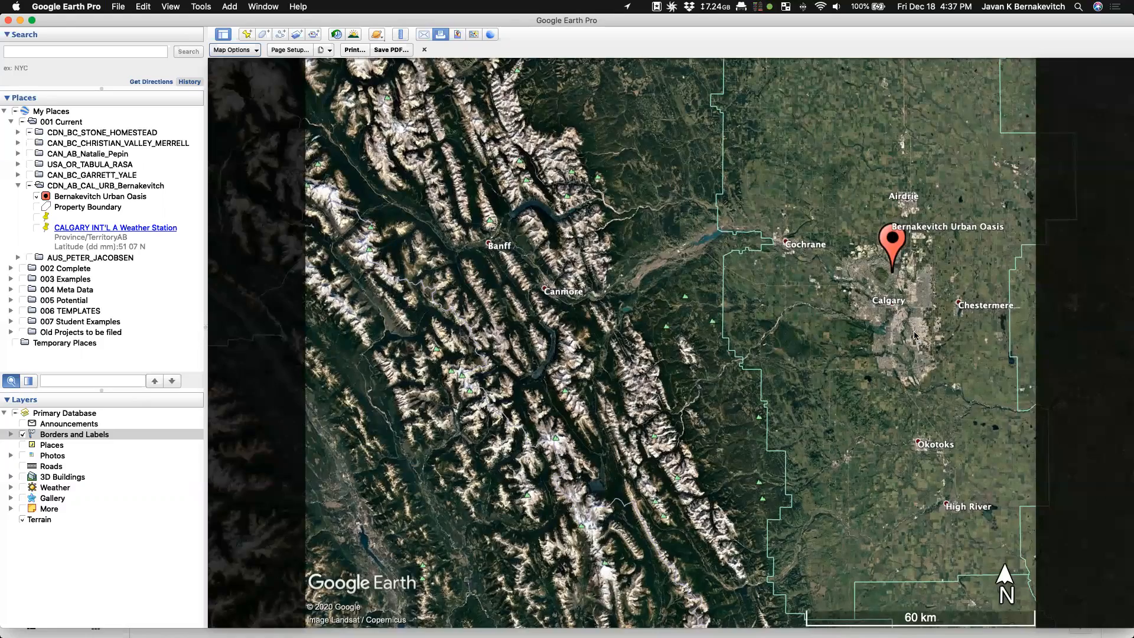
pyautogui.click(424, 51)
# Frame Calgary and its surrounding towns, from Cochrane to Langdon and Okotoks, in the print layout at the 30 km scale.
pyautogui.scroll(3, 906, 312)
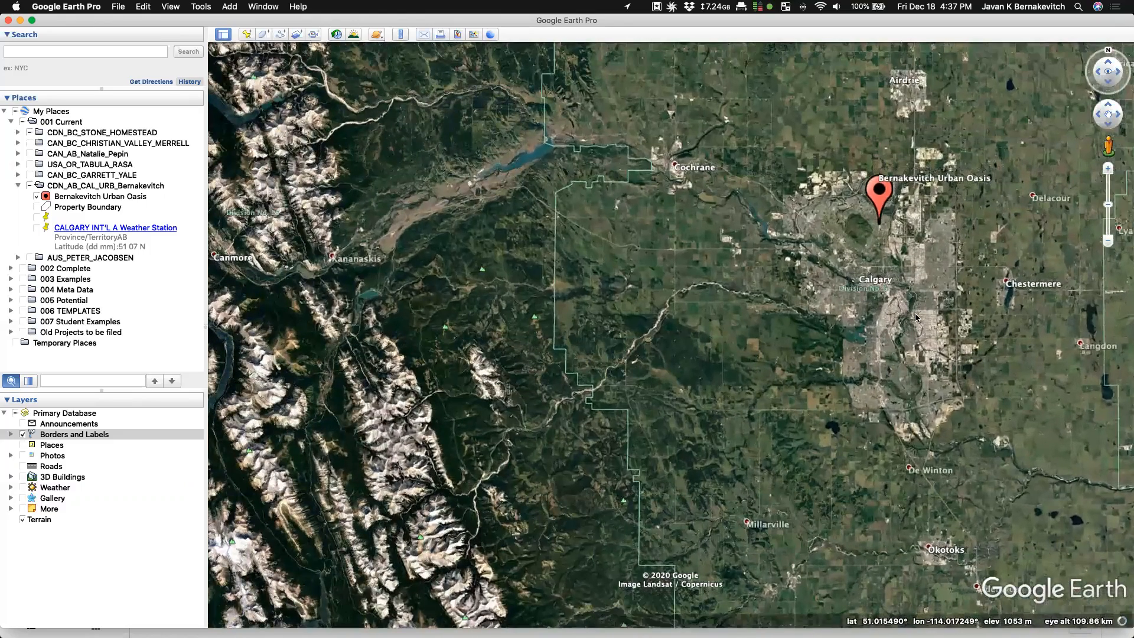
pyautogui.moveTo(965, 328); pyautogui.dragTo(938, 323)
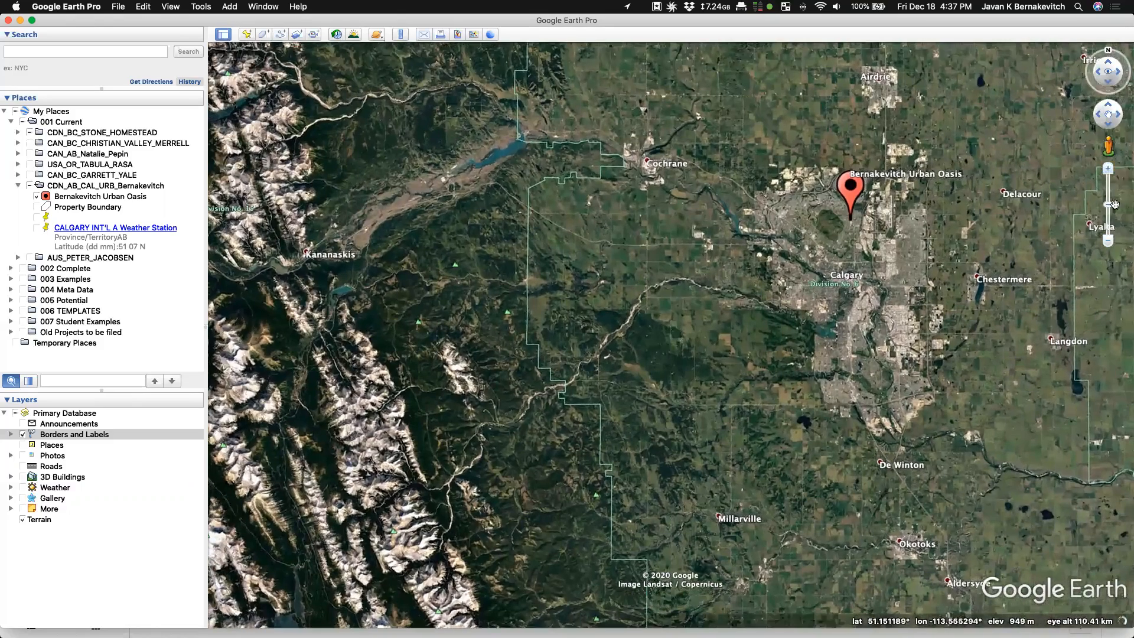
pyautogui.scroll(-1, 973, 301)
pyautogui.moveTo(973, 300); pyautogui.dragTo(962, 298)
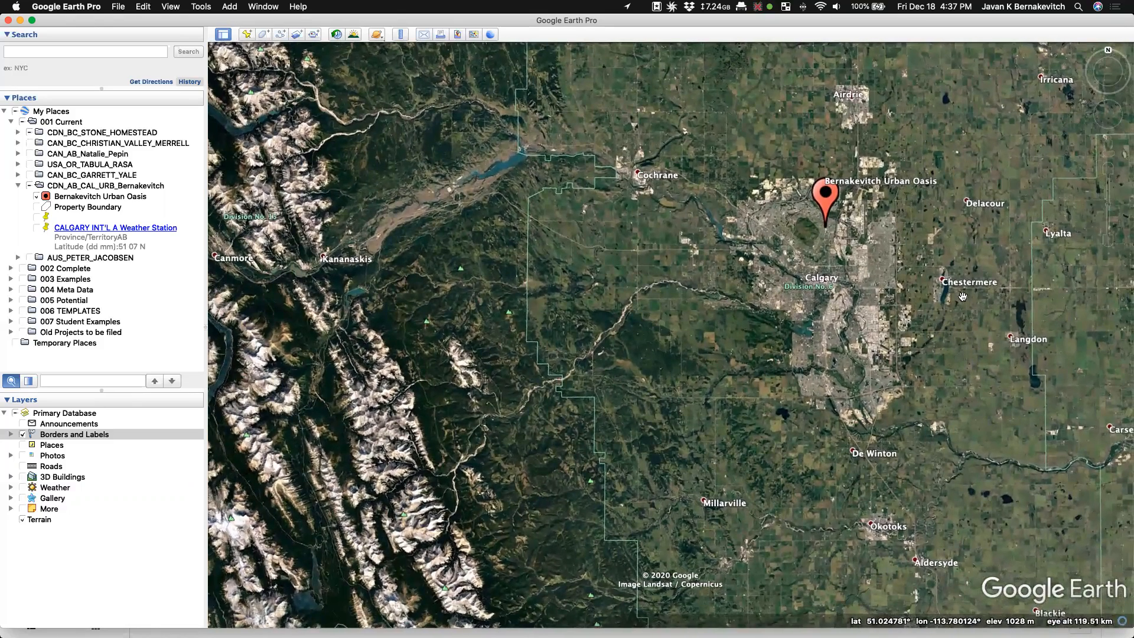
pyautogui.press('super+p')
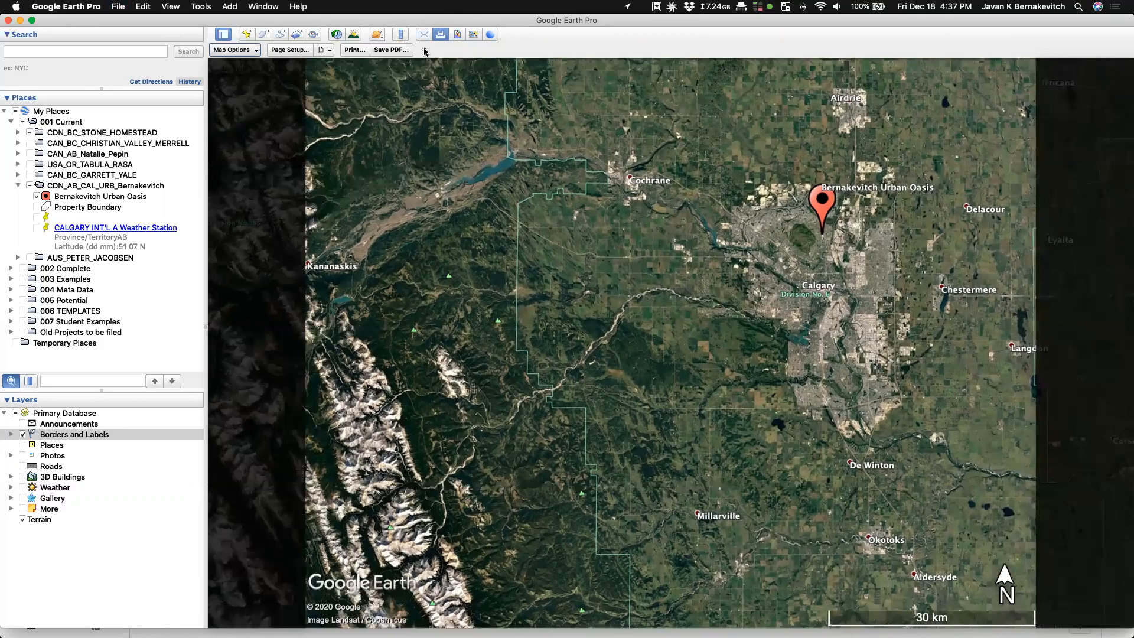
pyautogui.click(425, 50)
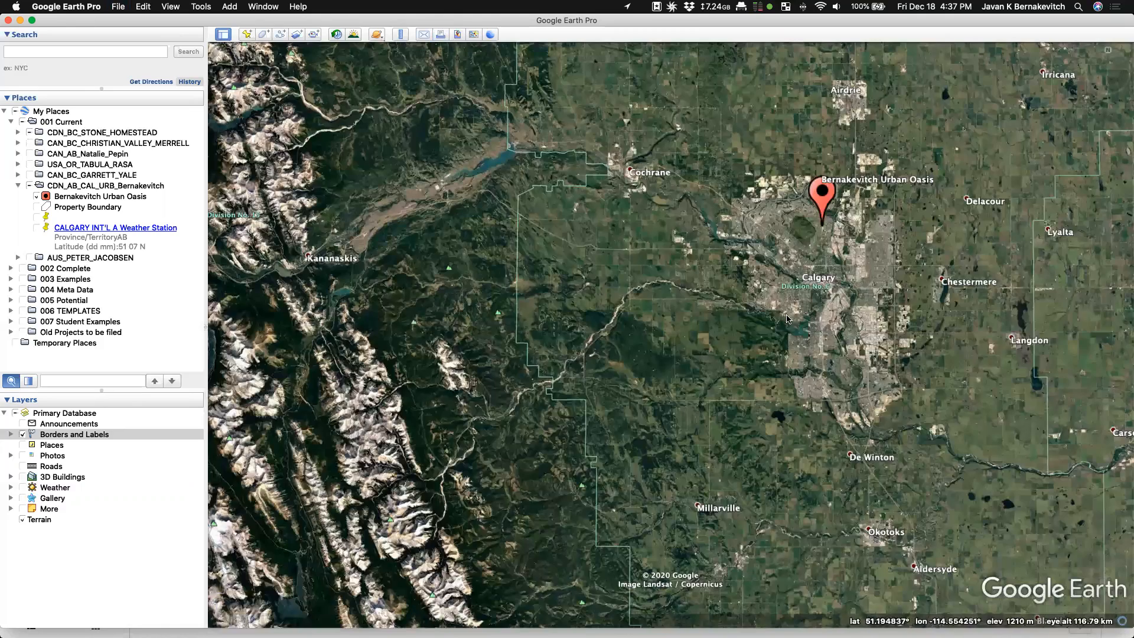
pyautogui.moveTo(860, 322); pyautogui.dragTo(836, 312)
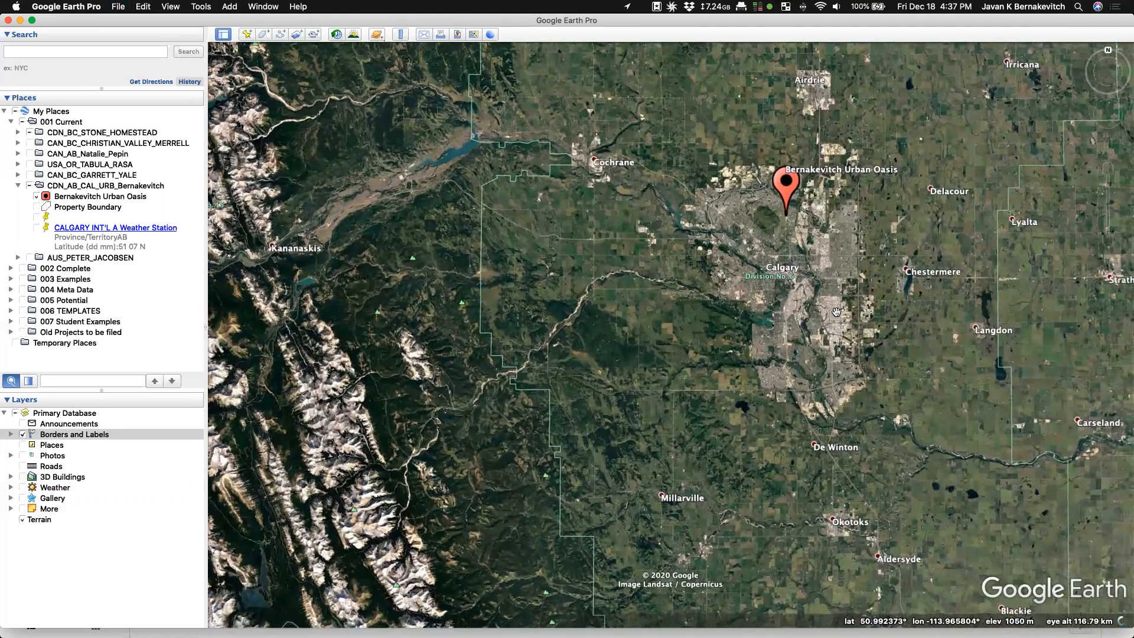
pyautogui.press('super+p')
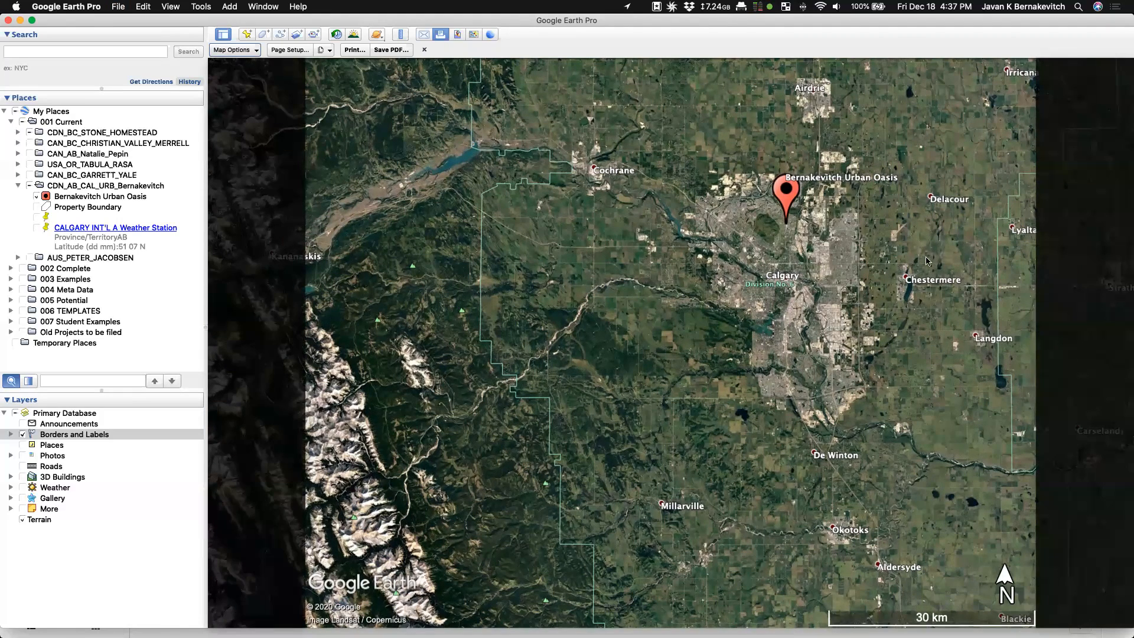
pyautogui.scroll(-3, 848, 537)
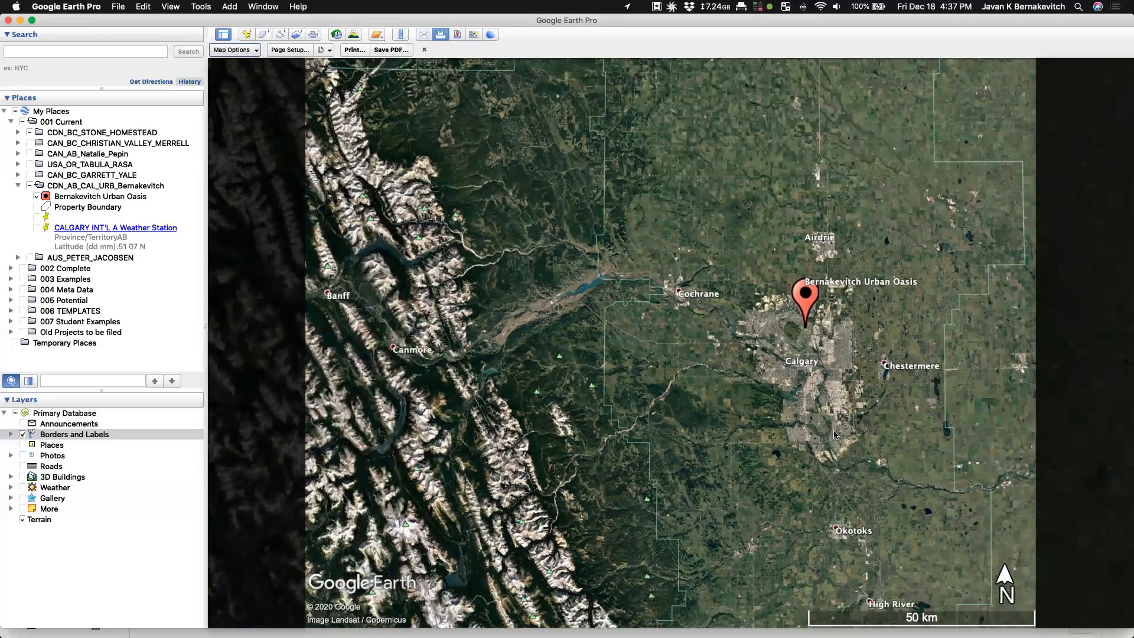
pyautogui.scroll(3, 835, 434)
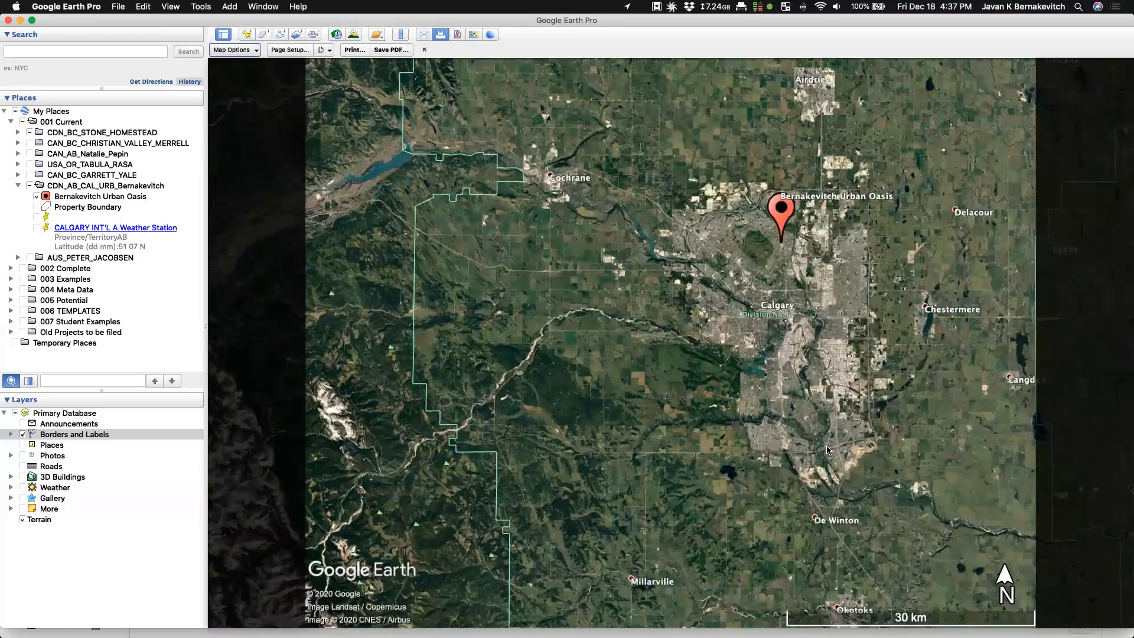
pyautogui.scroll(-2, 827, 450)
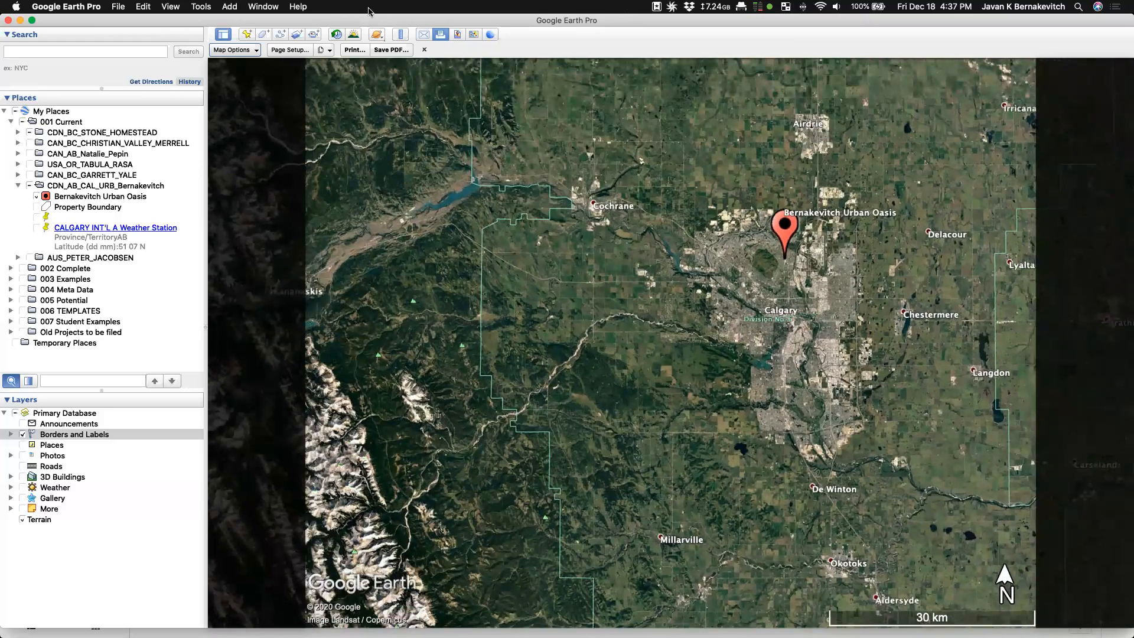
# Review the map element options of the print layout, leaving the Legend off and Scale and Compass on.
pyautogui.click(256, 50)
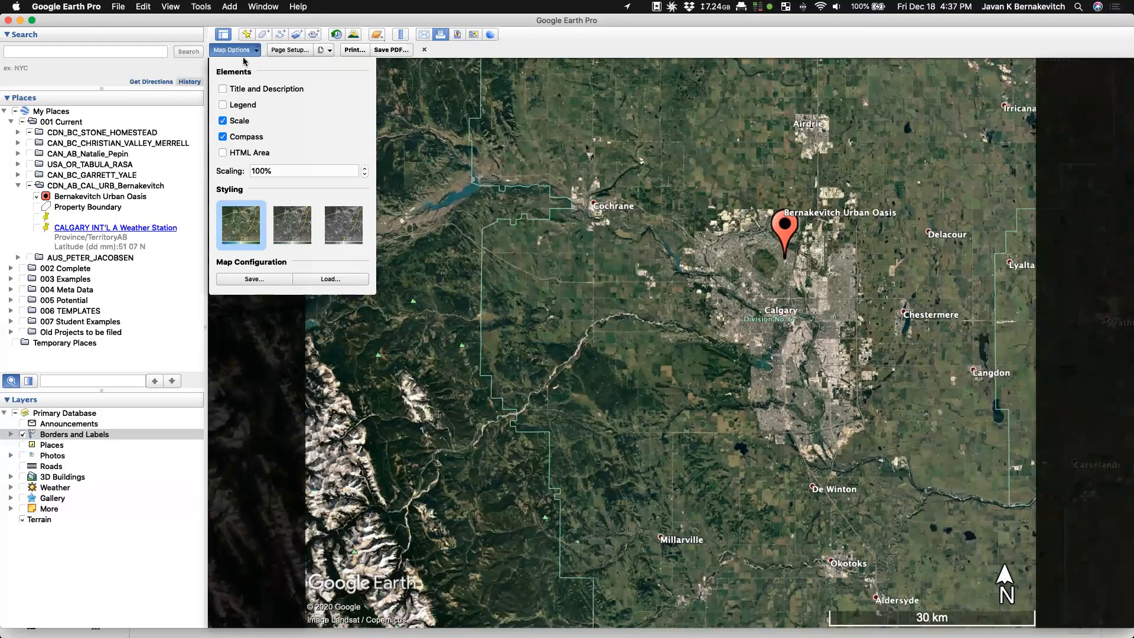
pyautogui.click(223, 105)
pyautogui.click(224, 105)
pyautogui.click(483, 195)
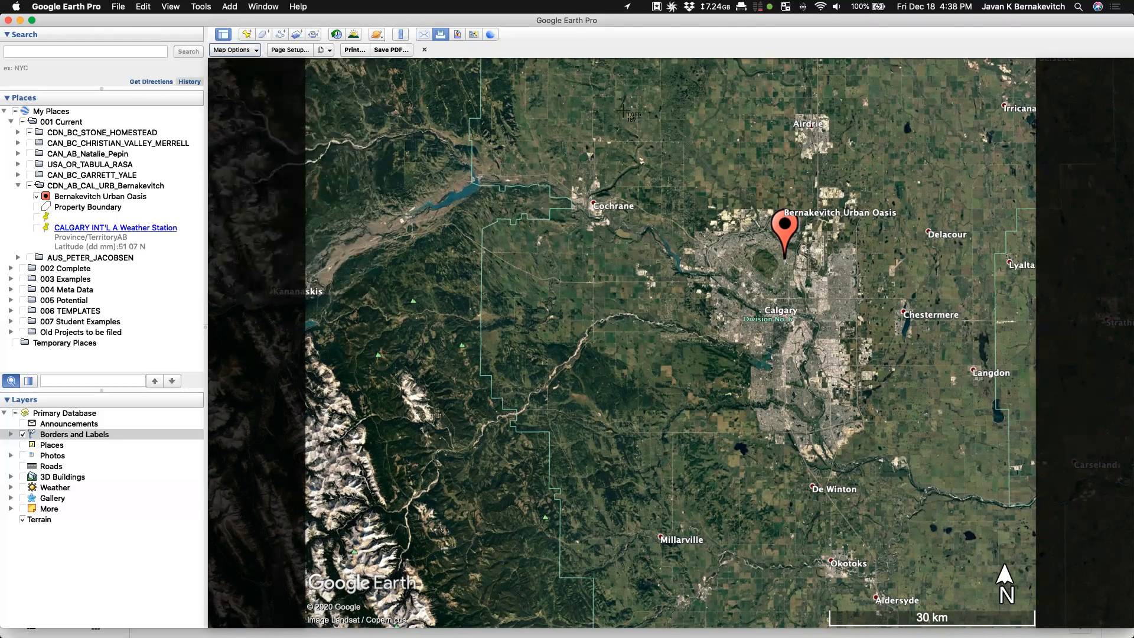
# Capture a screenshot of the map area around Calgary, switch to Google Slides and insert the capture on slide 20.
pyautogui.moveTo(547, 61); pyautogui.dragTo(1037, 628)
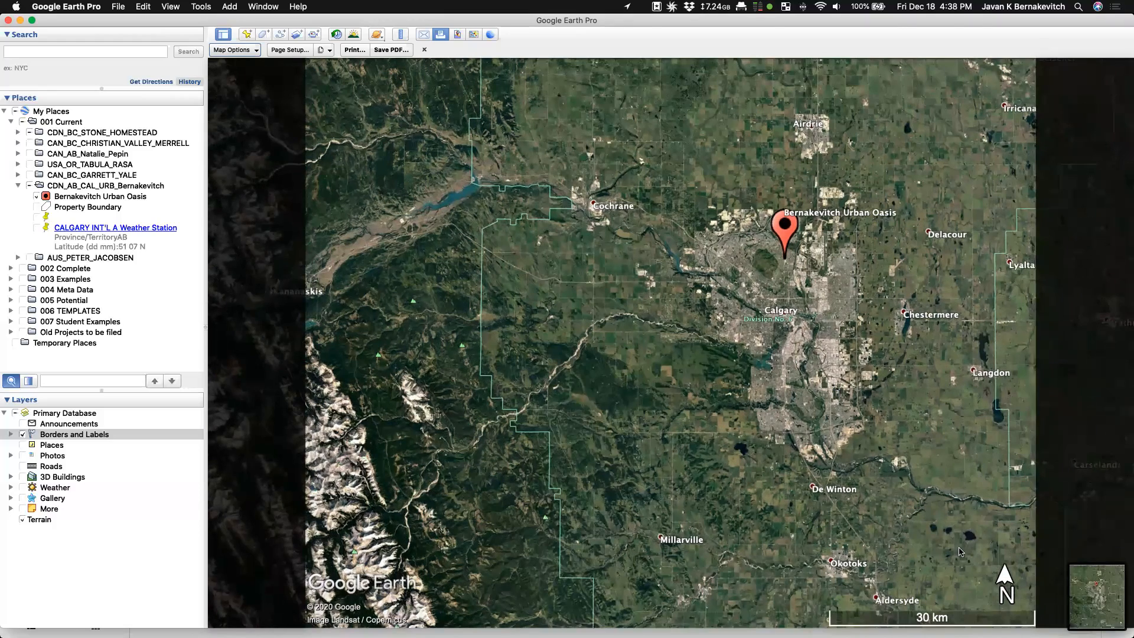
pyautogui.press('super+Tab')
pyautogui.moveTo(1092, 584); pyautogui.dragTo(597, 320)
# Try cropping the lower part off the inserted Calgary map image, and undo the crop.
pyautogui.doubleClick(596, 320)
pyautogui.moveTo(739, 463); pyautogui.dragTo(811, 544)
pyautogui.click(782, 464)
pyautogui.click(783, 464)
pyautogui.click(684, 388)
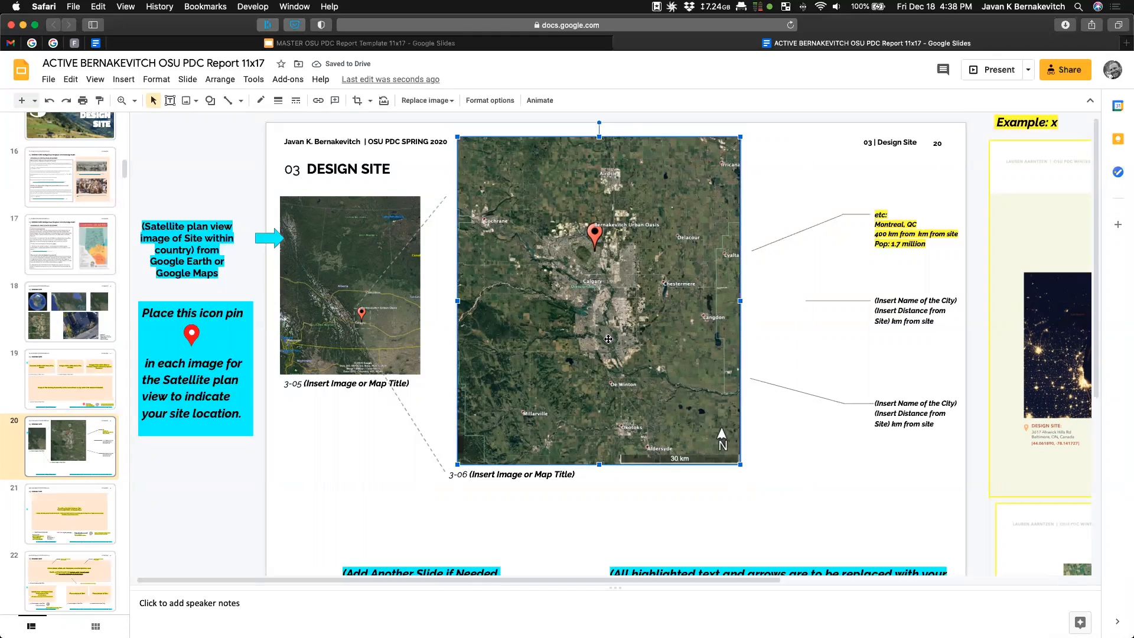
pyautogui.doubleClick(591, 328)
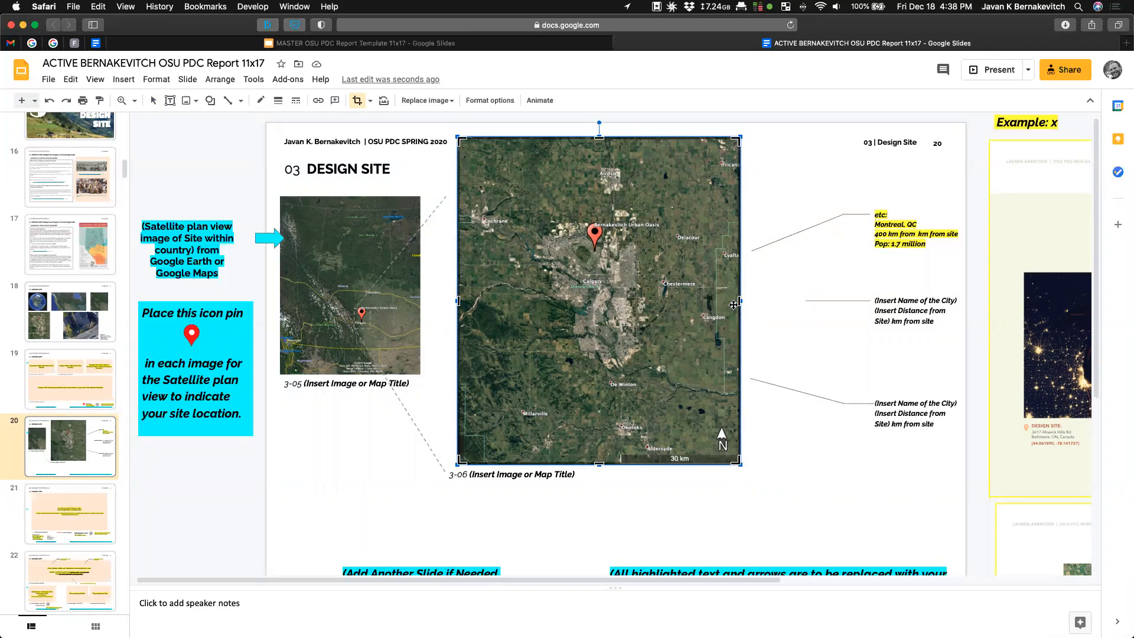
pyautogui.moveTo(598, 464); pyautogui.dragTo(602, 388)
pyautogui.click(777, 438)
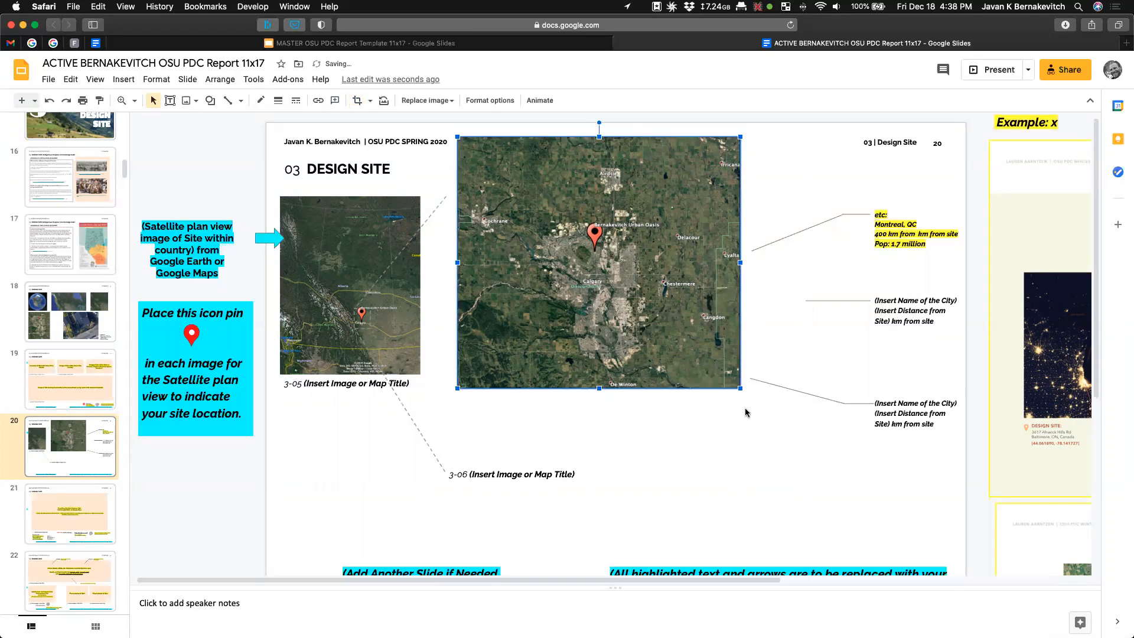
pyautogui.press('super+z')
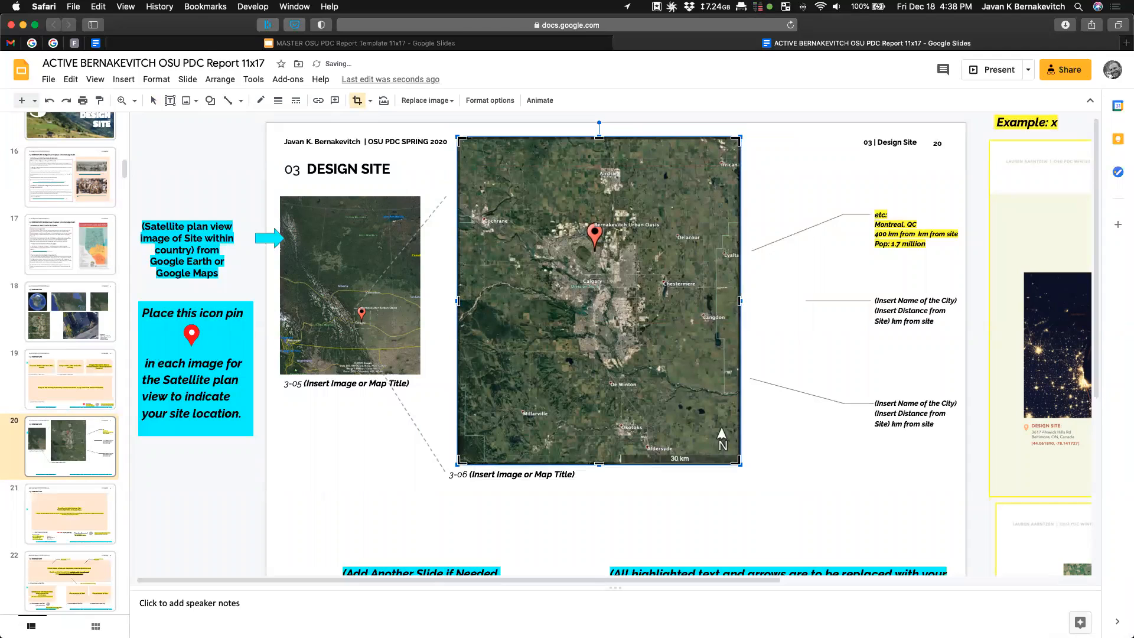
pyautogui.click(70, 79)
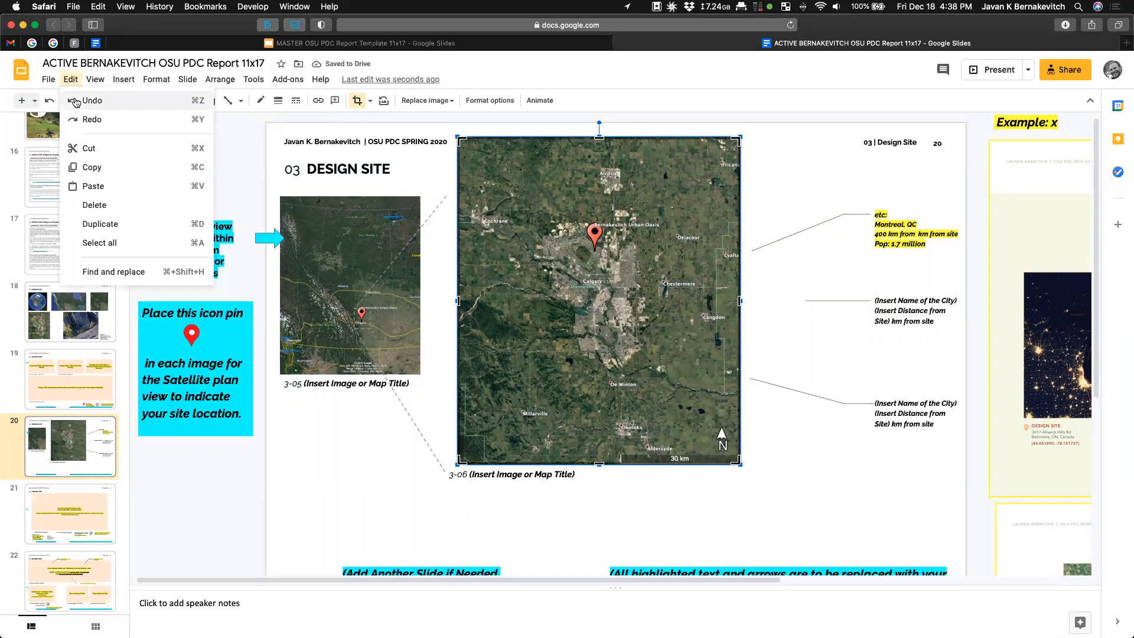
pyautogui.click(800, 477)
# Move the Calgary map image over the callout lines and send it to the back.
pyautogui.moveTo(584, 277); pyautogui.dragTo(665, 338)
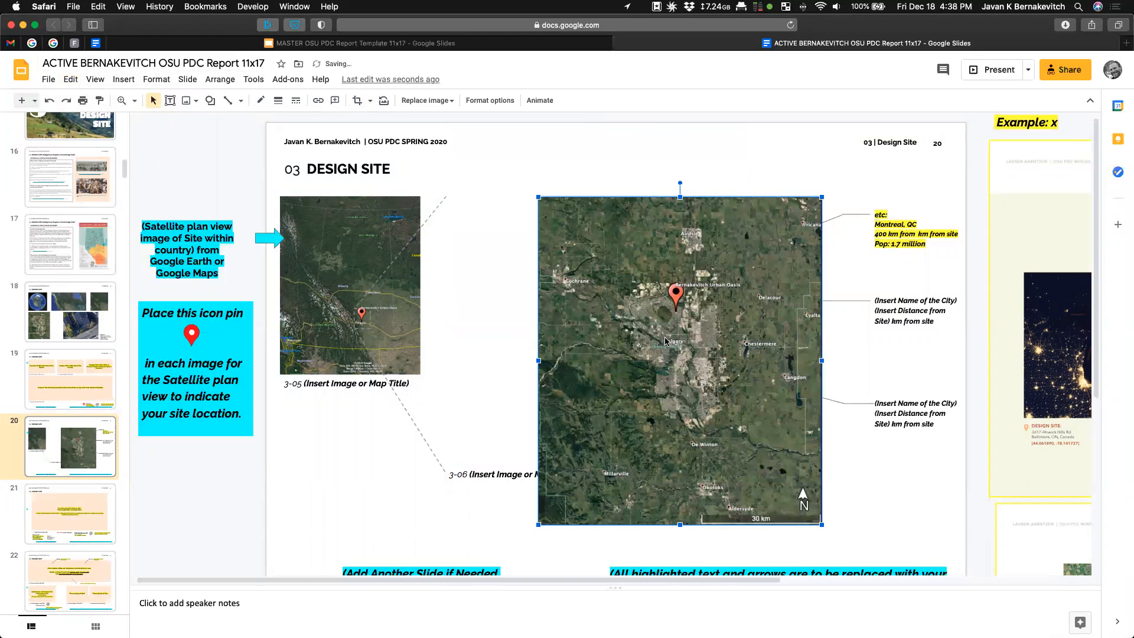
pyautogui.rightClick(665, 340)
pyautogui.moveTo(770, 380)
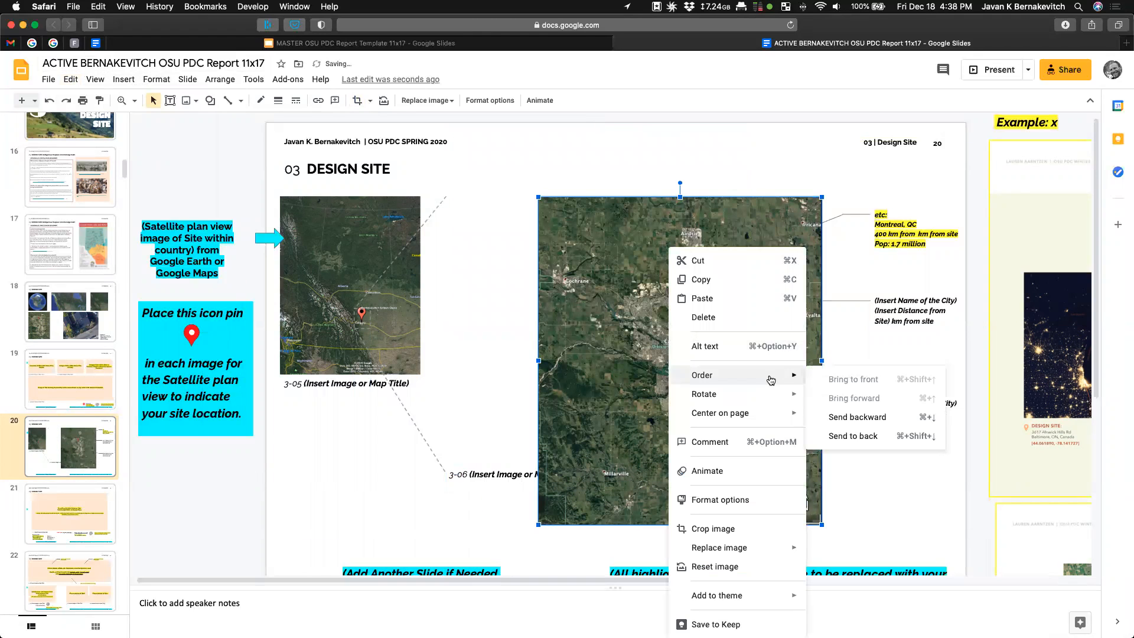
pyautogui.click(861, 437)
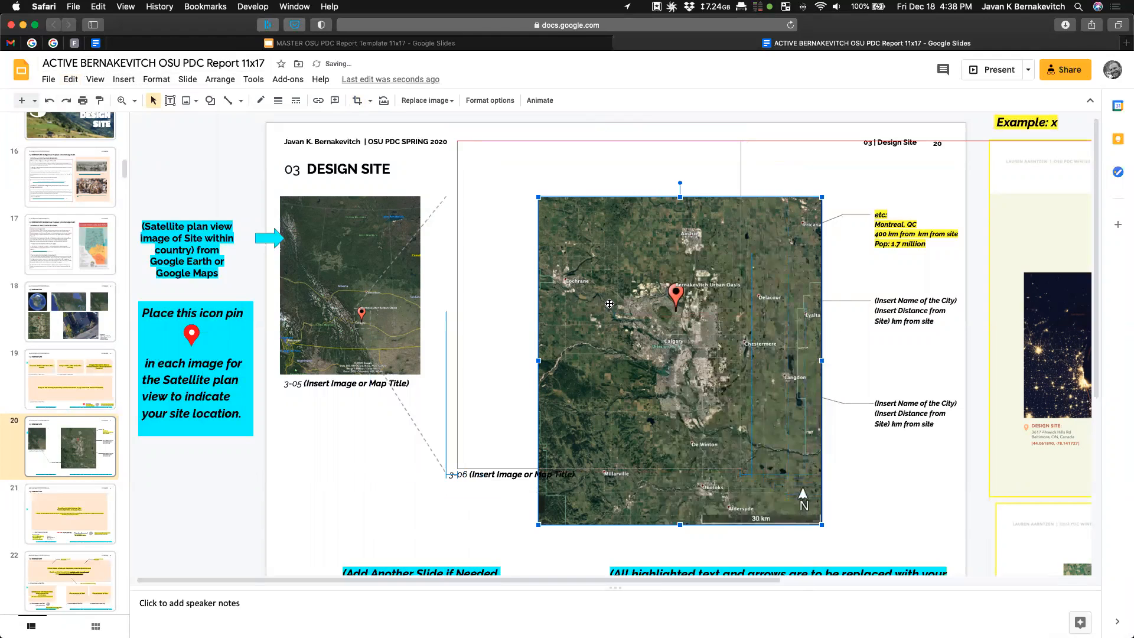
# Place the Calgary map image beside the smaller regional map, enlarge it to nearly the slide's height, and bring it forward one level.
pyautogui.moveTo(609, 303); pyautogui.dragTo(609, 304)
pyautogui.moveTo(740, 467); pyautogui.dragTo(831, 572)
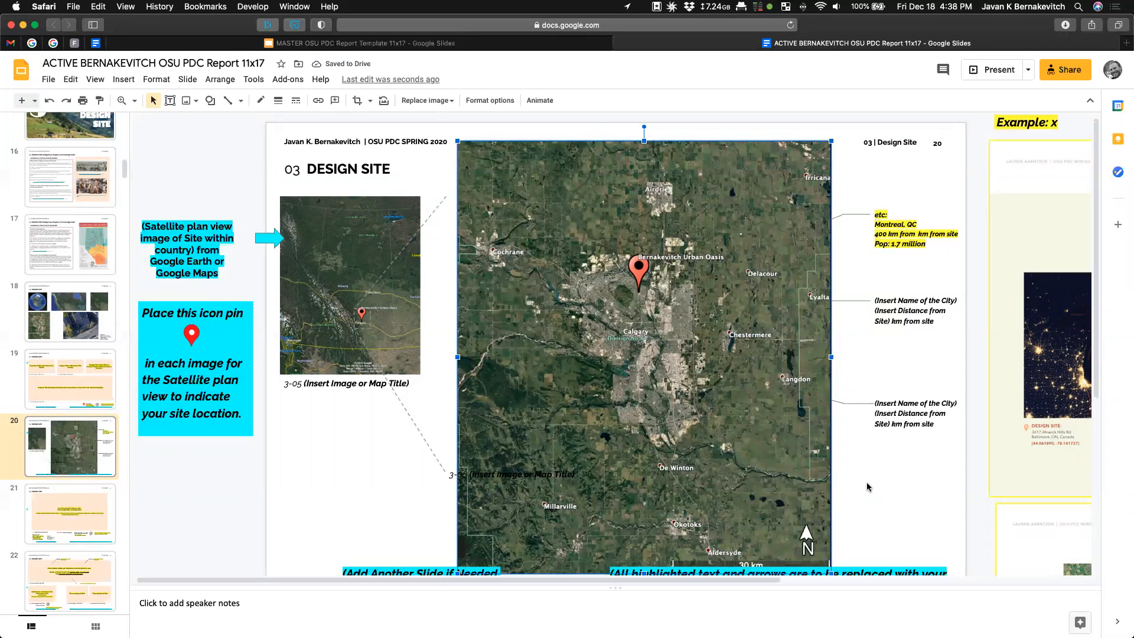
pyautogui.rightClick(748, 421)
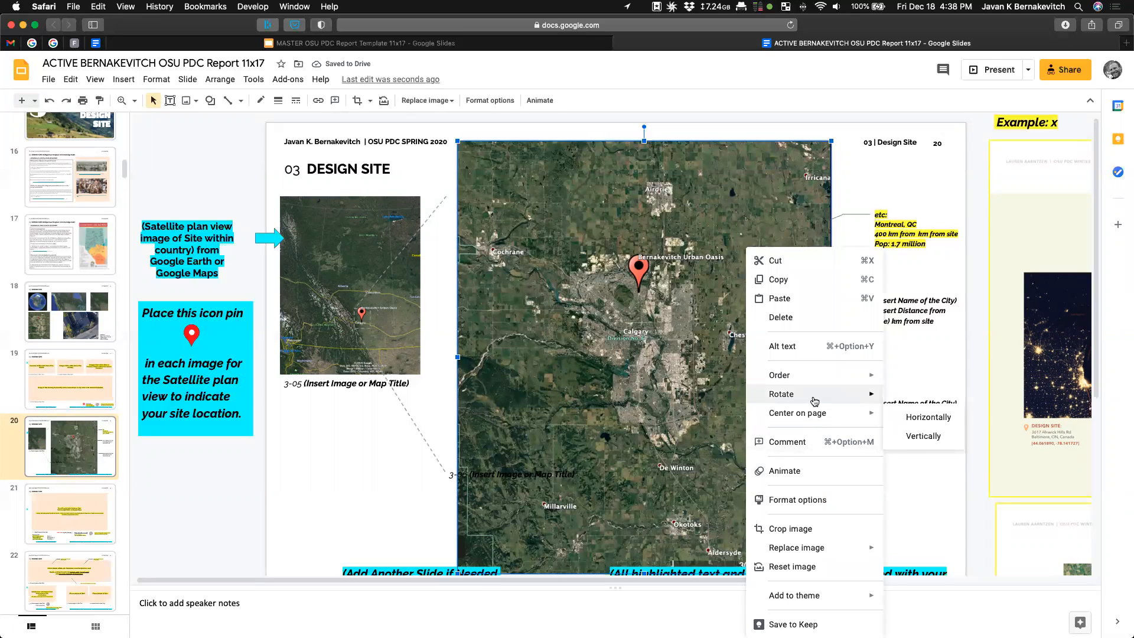
pyautogui.moveTo(833, 378)
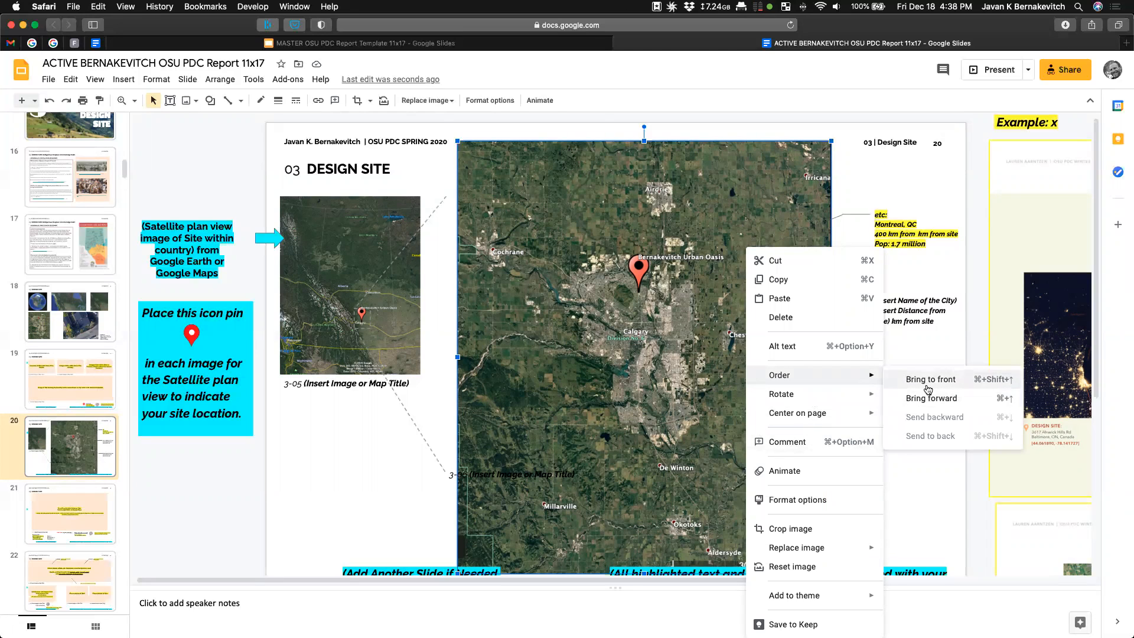
pyautogui.click(933, 397)
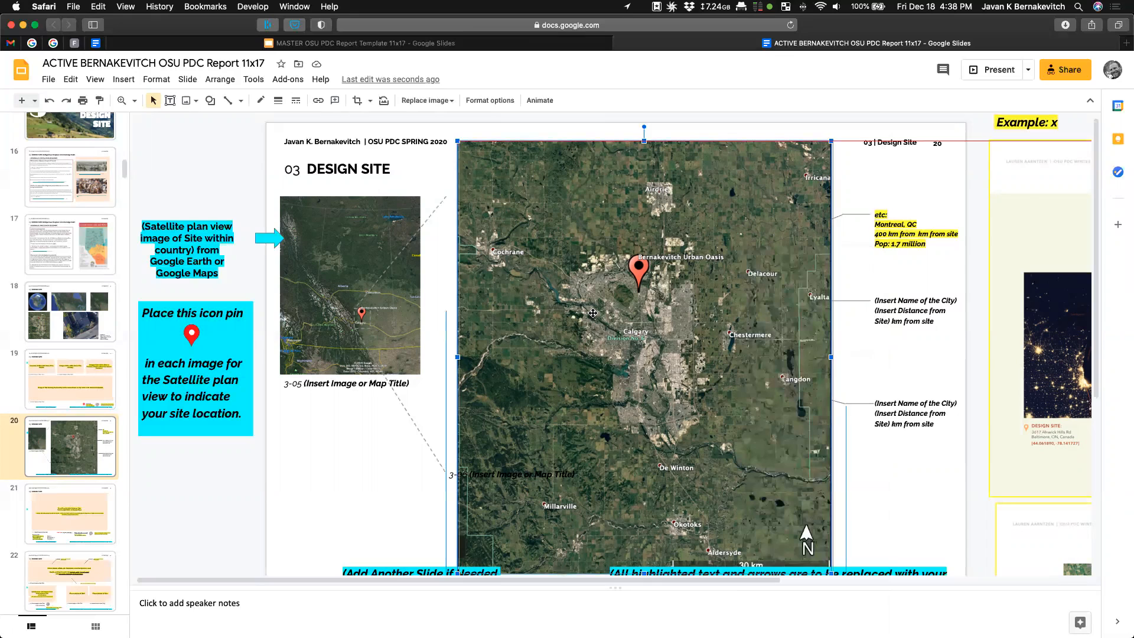
pyautogui.rightClick(606, 325)
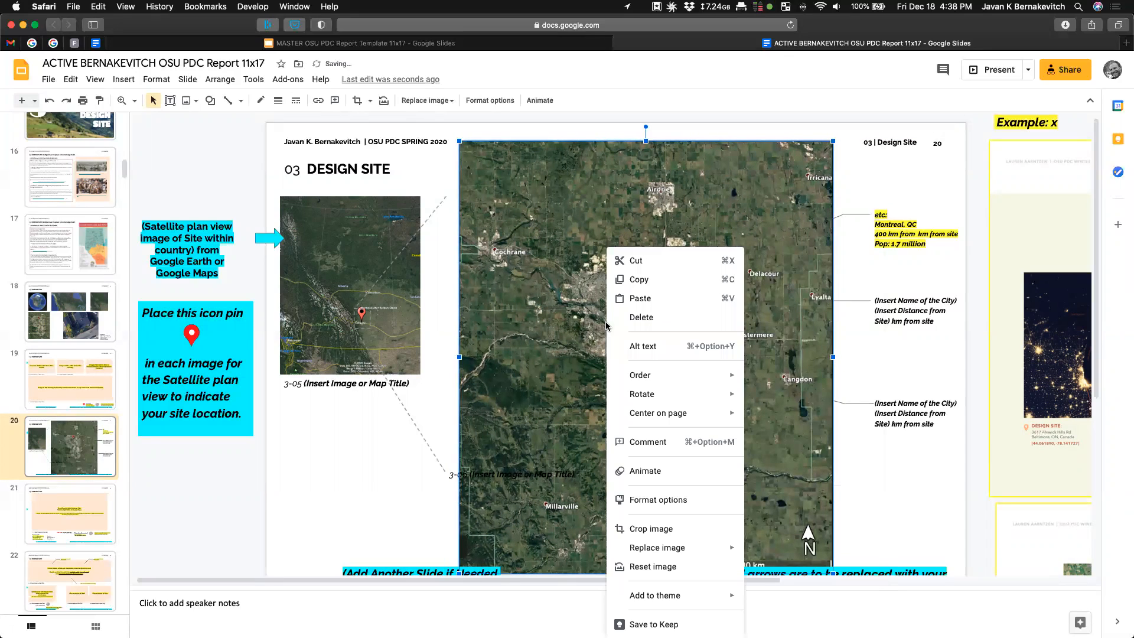
pyautogui.moveTo(669, 385)
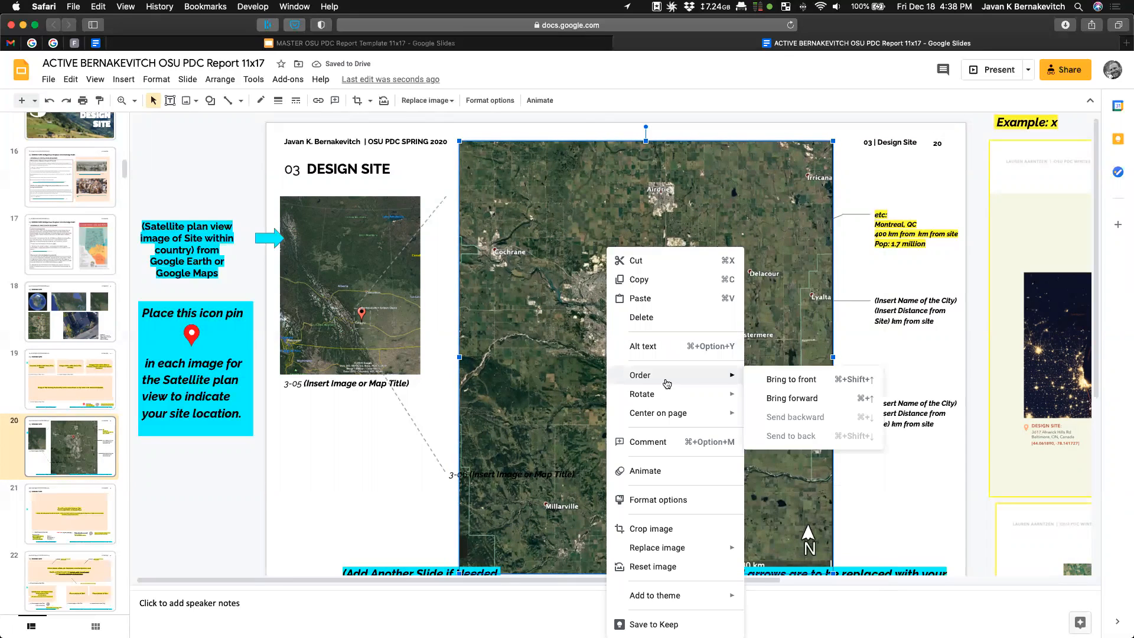
pyautogui.click(859, 462)
# Bring the three city callouts beside the Calgary map, with their leader lines, to the front.
pyautogui.moveTo(895, 502)
pyautogui.mouseDown()
pyautogui.moveTo(893, 295)
pyautogui.moveTo(854, 178)
pyautogui.mouseUp()
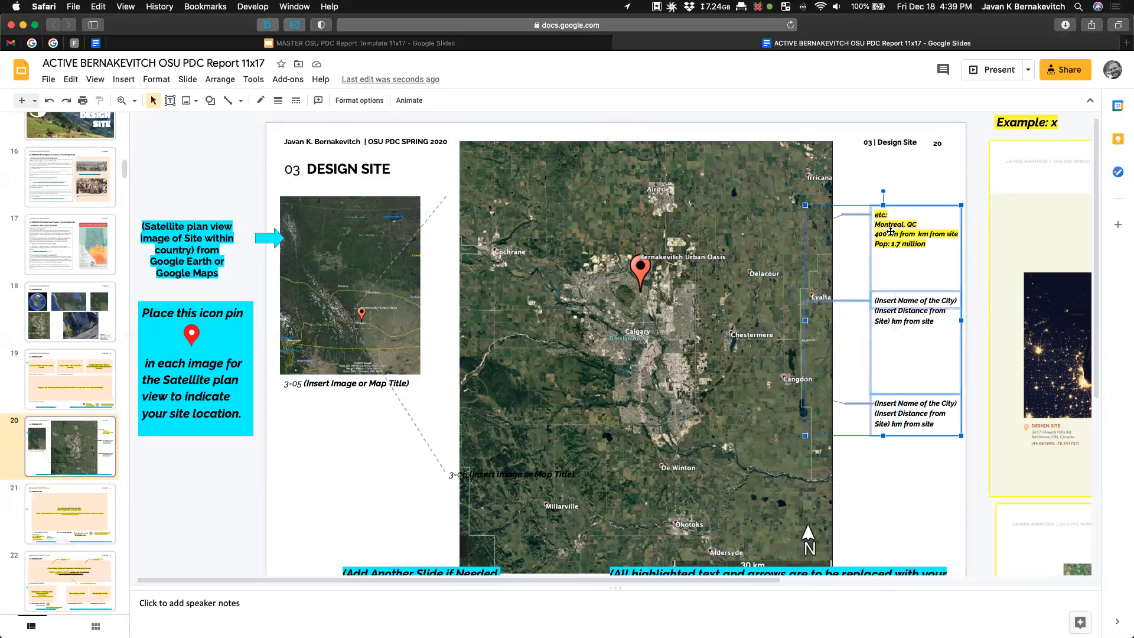
pyautogui.rightClick(892, 234)
pyautogui.moveTo(933, 333)
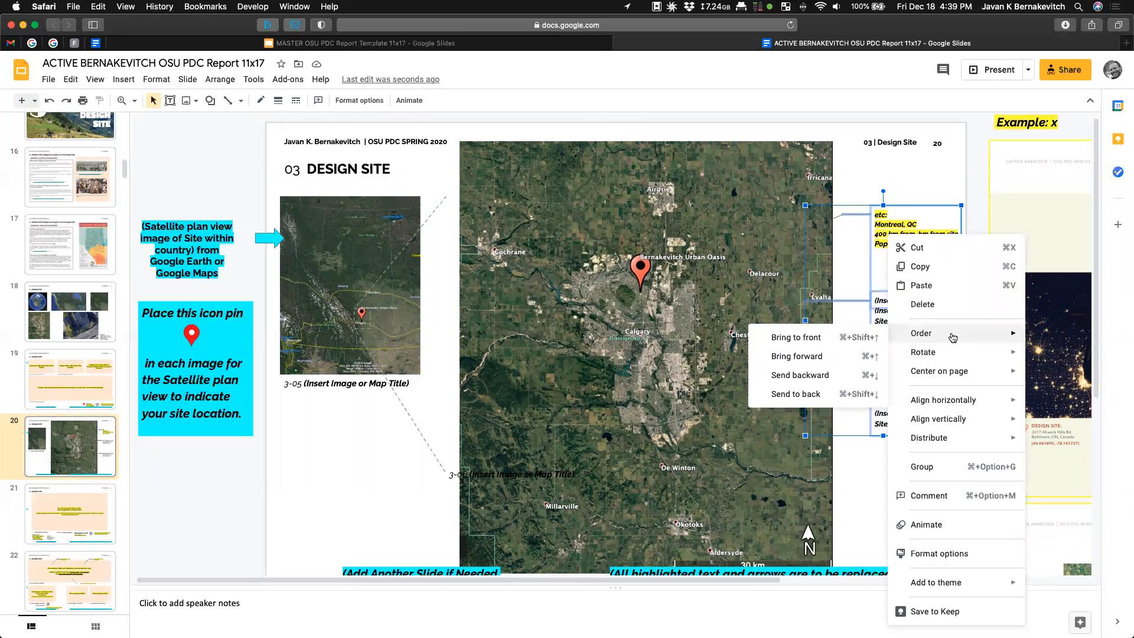
pyautogui.click(829, 338)
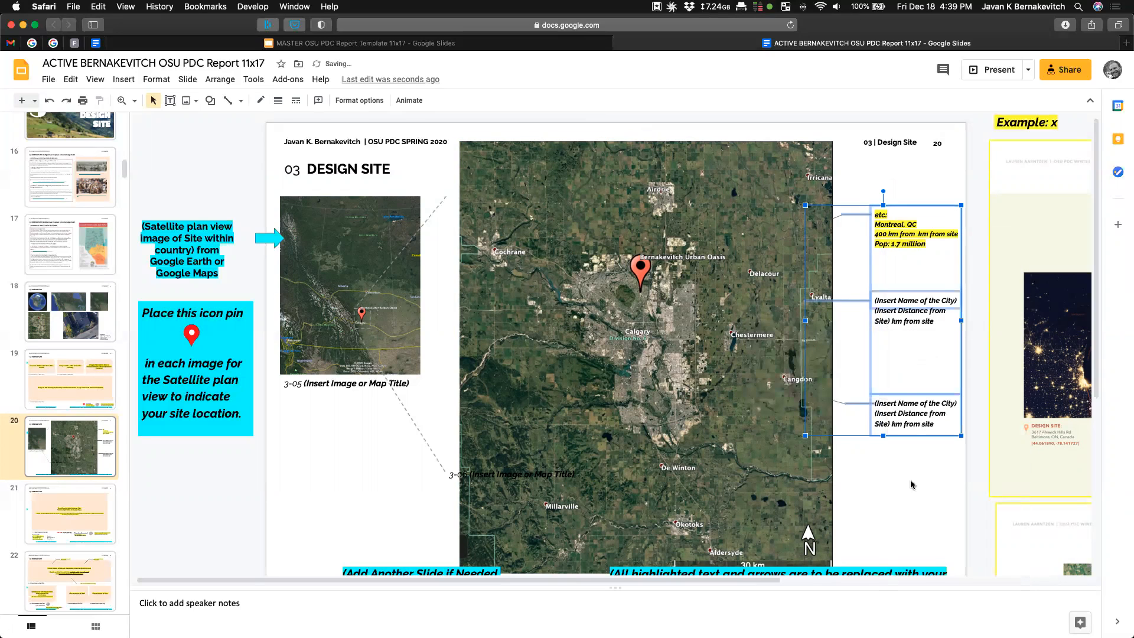
pyautogui.click(856, 470)
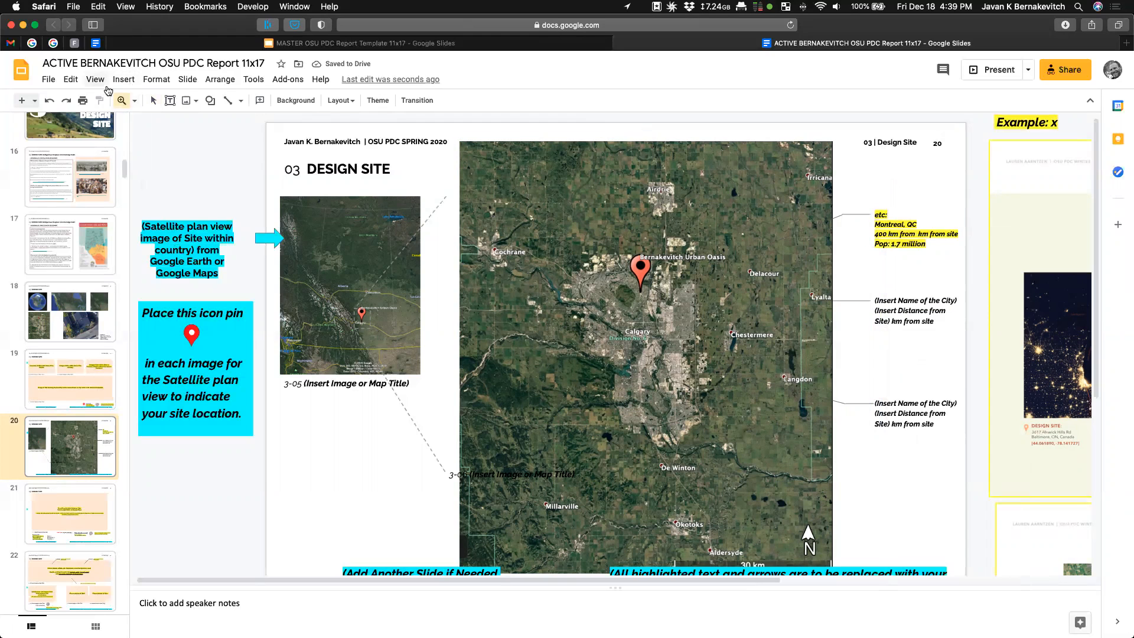
# Delete the two highlighted instruction notes along the lower edge of slide 20.
pyautogui.click(131, 102)
pyautogui.click(170, 226)
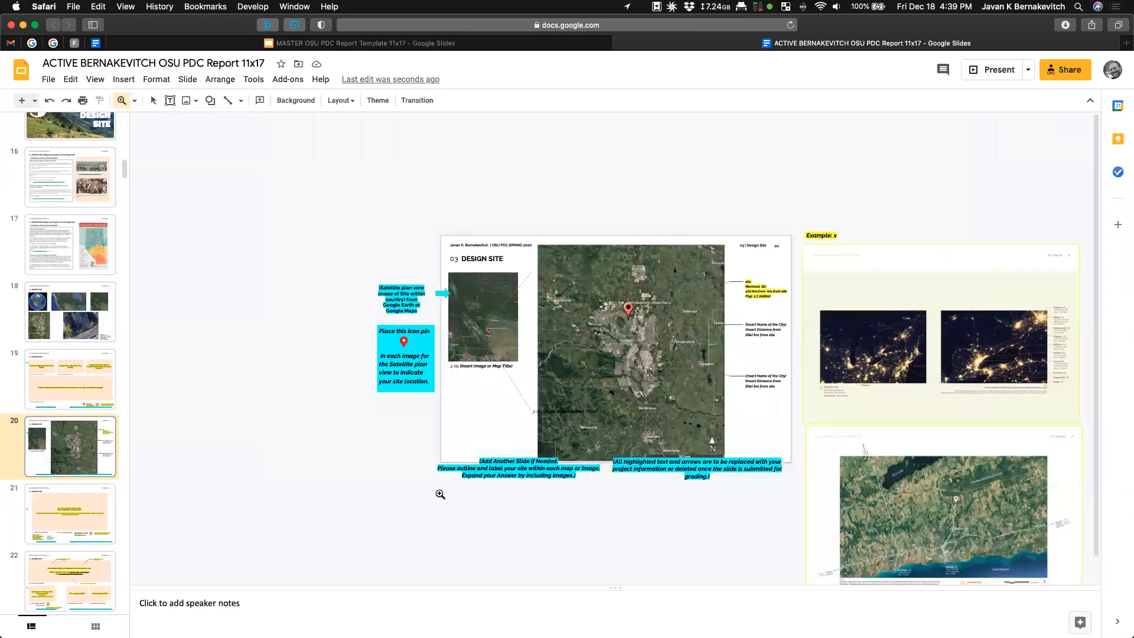
pyautogui.click(418, 485)
pyautogui.rightClick(336, 454)
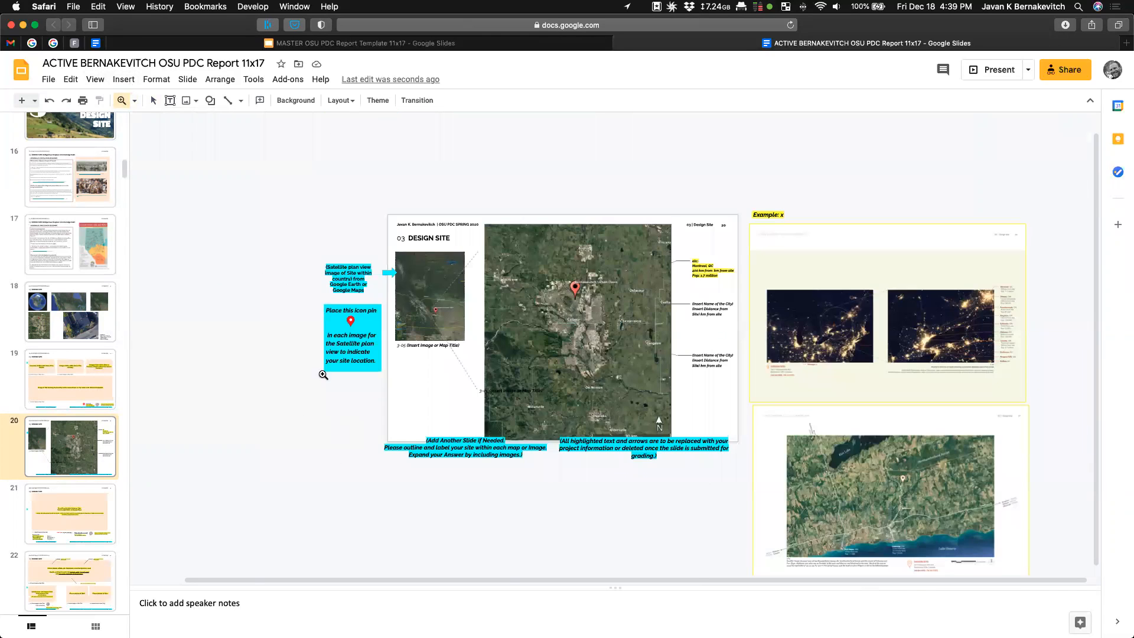
pyautogui.click(150, 101)
pyautogui.moveTo(356, 455); pyautogui.dragTo(687, 478)
pyautogui.moveTo(381, 457); pyautogui.dragTo(661, 458)
pyautogui.press('Delete')
# Shrink the Calgary map image slightly and move it up to leave room beneath it for a caption.
pyautogui.click(585, 283)
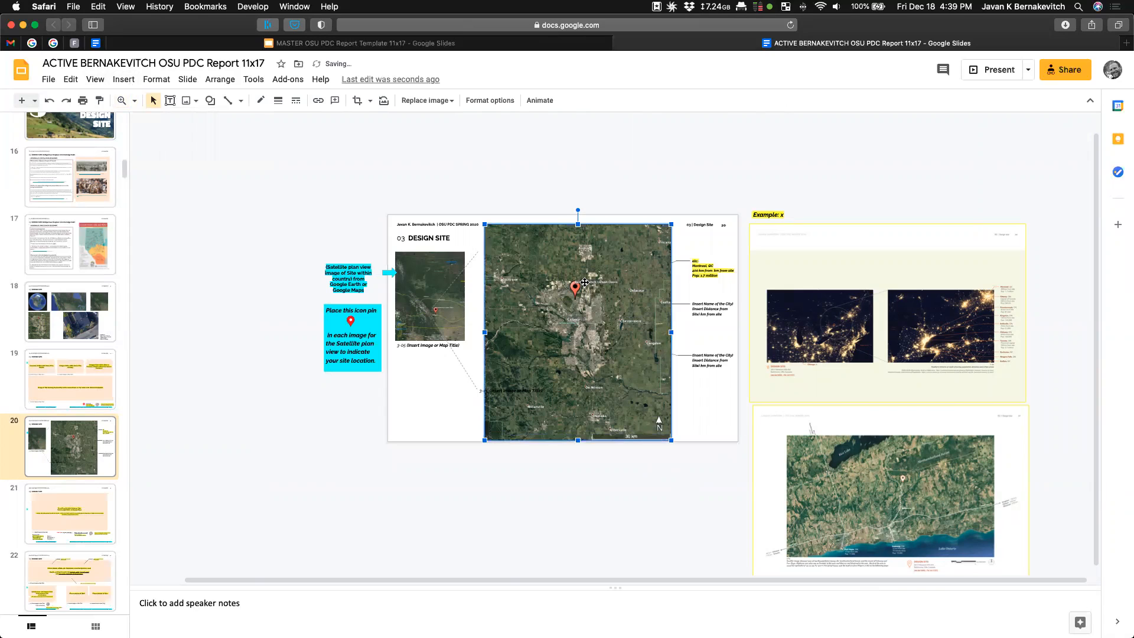
pyautogui.moveTo(671, 226); pyautogui.dragTo(665, 232)
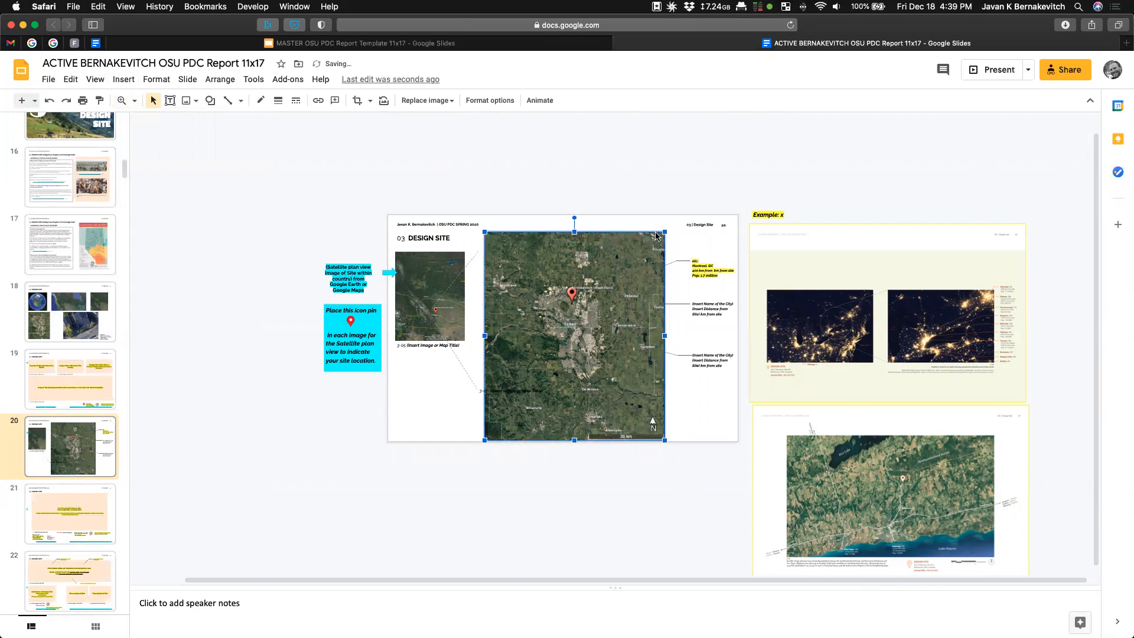
pyautogui.moveTo(609, 312)
pyautogui.mouseDown()
pyautogui.moveTo(610, 302)
pyautogui.moveTo(606, 311)
pyautogui.mouseUp()
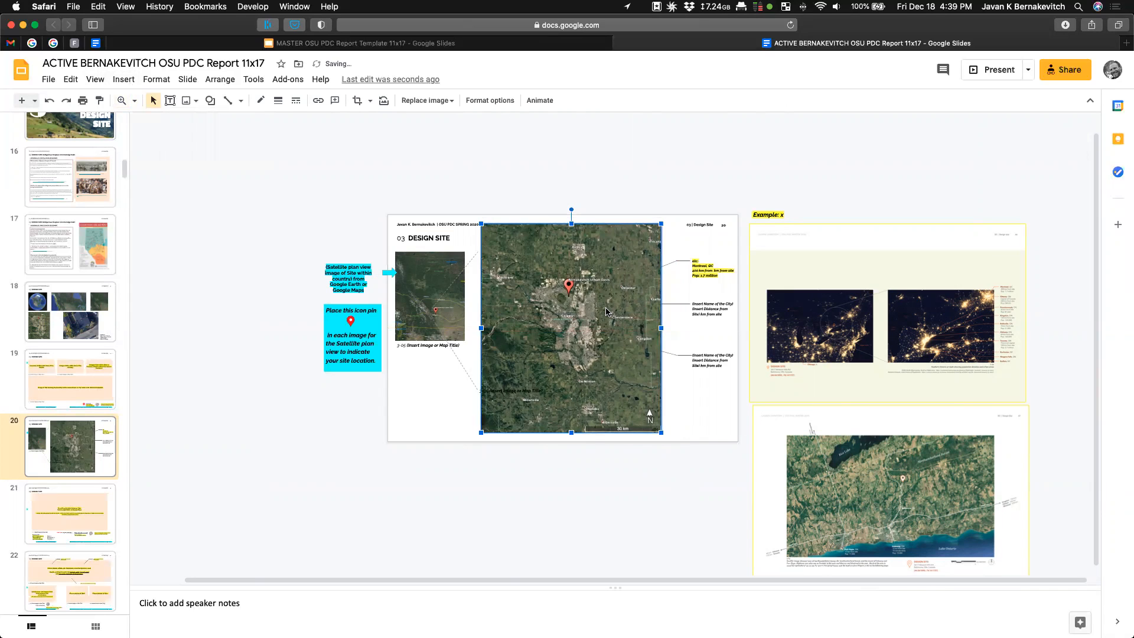
# Extend the lower dashed line from the regional map to the lower-left corner of the Calgary map image.
pyautogui.click(135, 100)
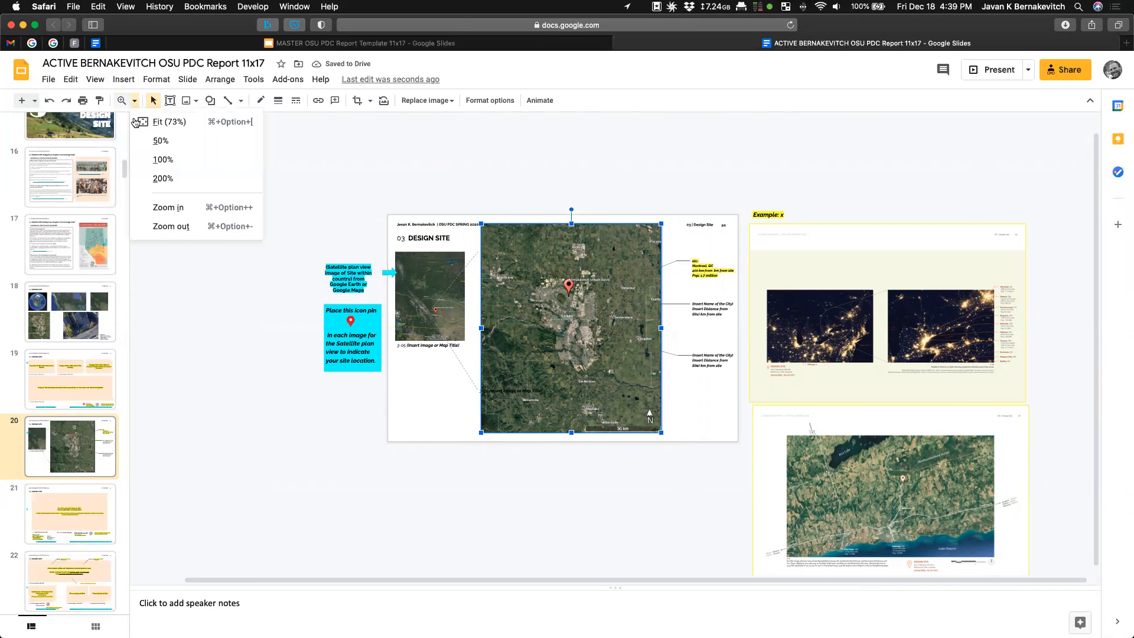
pyautogui.click(167, 212)
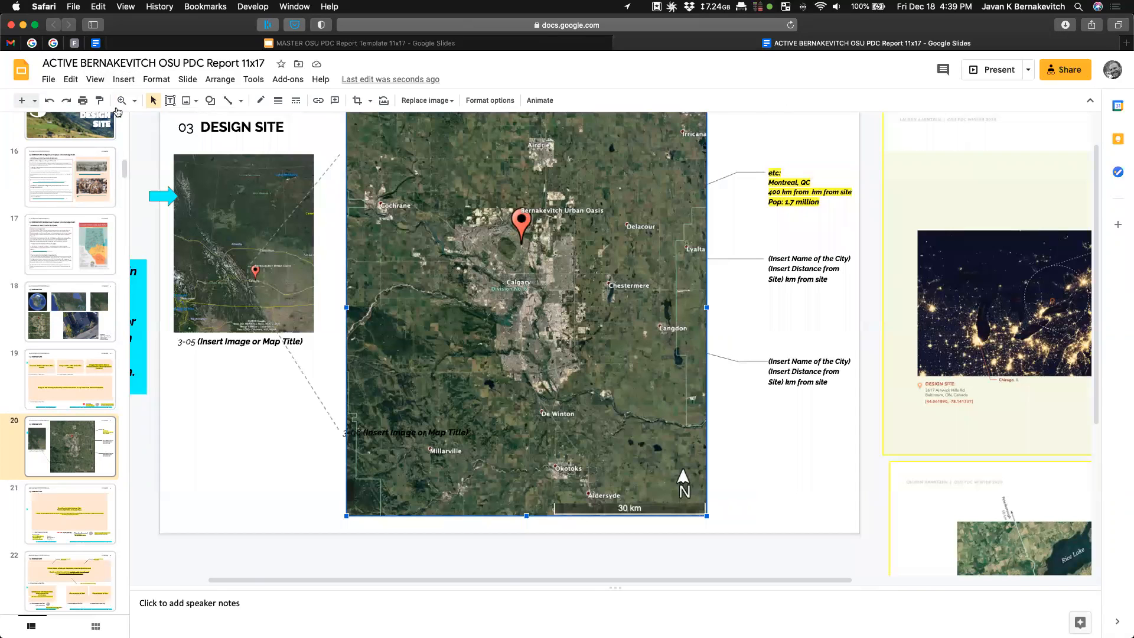
pyautogui.hscroll(-1, 325, 409)
pyautogui.click(329, 406)
pyautogui.click(329, 405)
pyautogui.moveTo(343, 425); pyautogui.dragTo(352, 507)
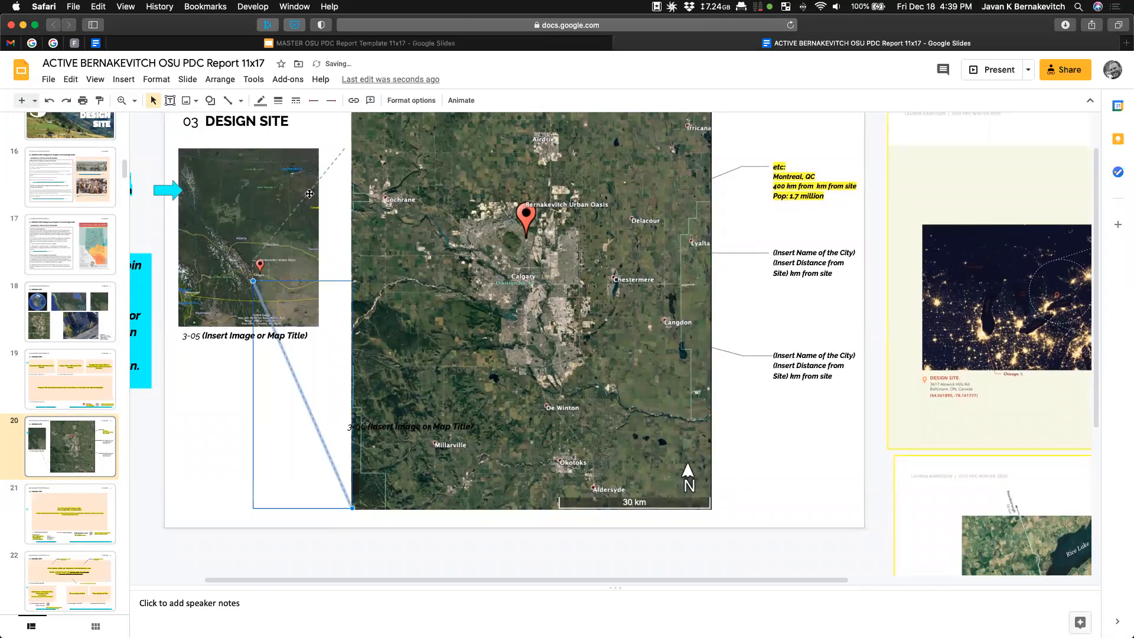
# Extend the upper dashed line from the regional map to the upper-left corner of the Calgary map image.
pyautogui.click(323, 180)
pyautogui.scroll(2, 330, 194)
pyautogui.click(342, 201)
pyautogui.moveTo(343, 194); pyautogui.dragTo(352, 142)
pyautogui.click(348, 218)
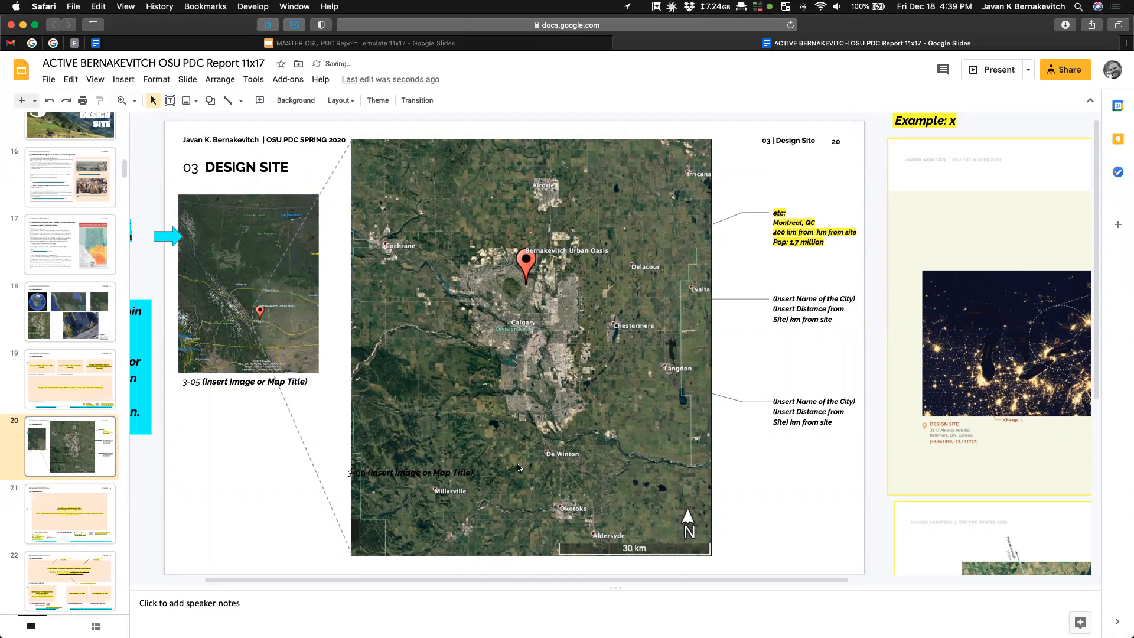
# Move the 3-06 caption directly below the Calgary map image, aligned with its left edge.
pyautogui.click(440, 472)
pyautogui.moveTo(450, 463); pyautogui.dragTo(461, 557)
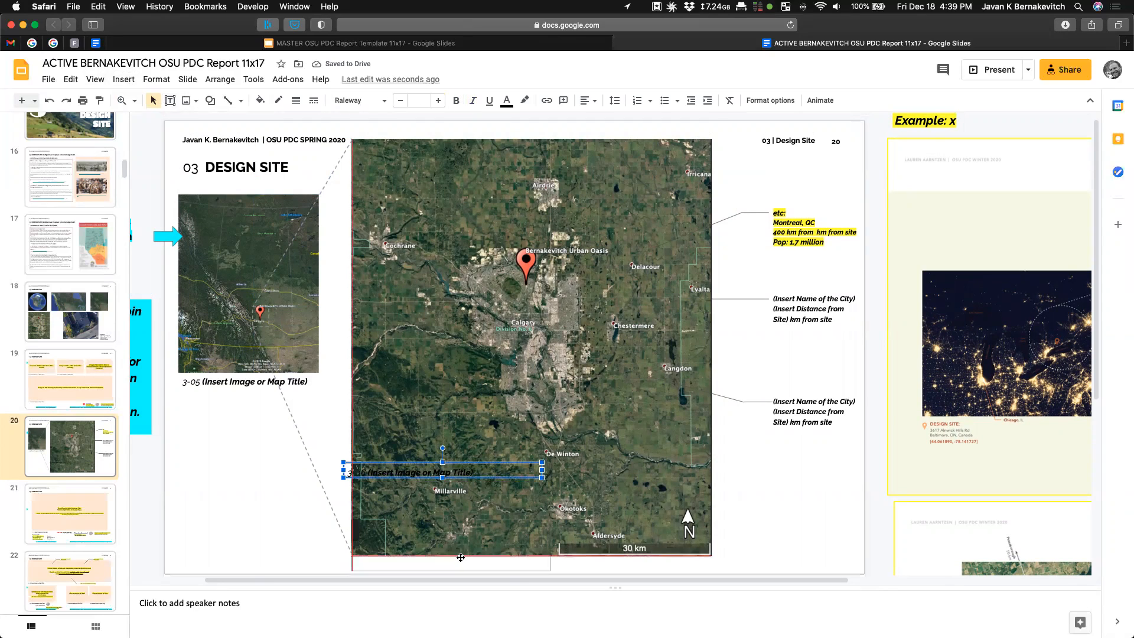
pyautogui.click(751, 470)
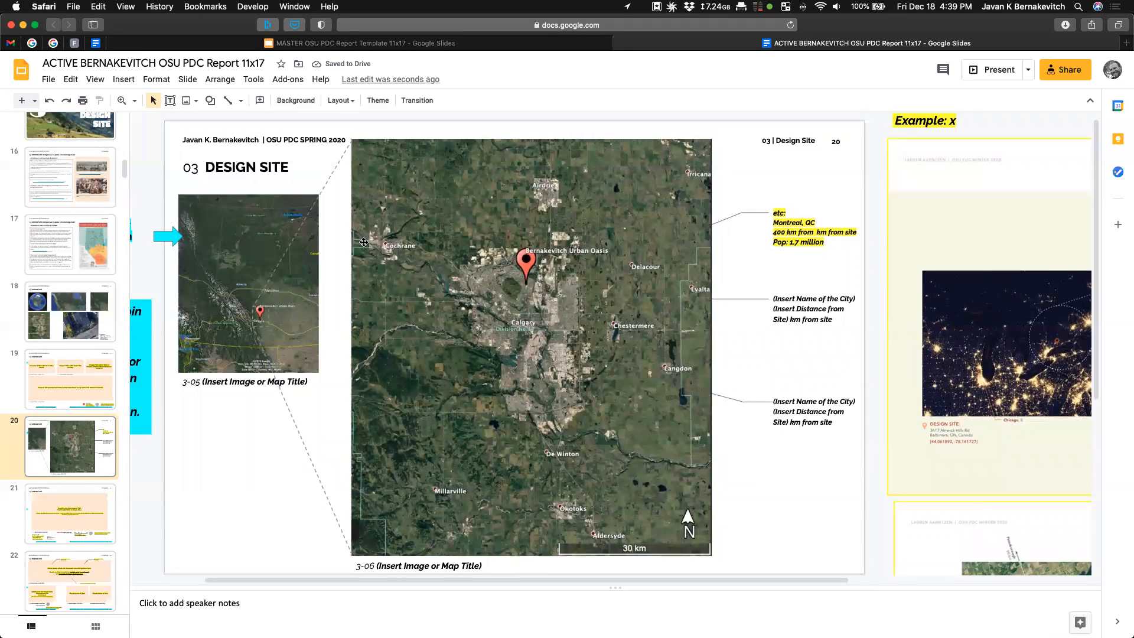
# Move the highlighted Montreal callout below the regional map and delete its old leader line.
pyautogui.click(790, 233)
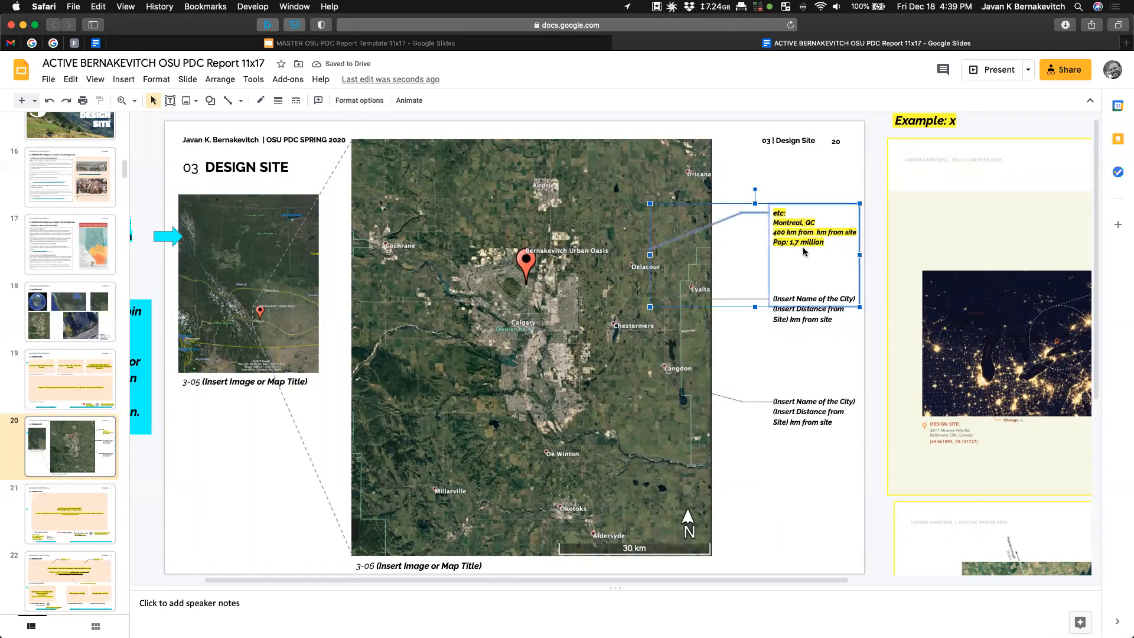
pyautogui.moveTo(287, 475); pyautogui.dragTo(285, 475)
pyautogui.click(228, 482)
pyautogui.click(237, 463)
pyautogui.press('BackSpace')
pyautogui.press('super+z')
pyautogui.press('BackSpace')
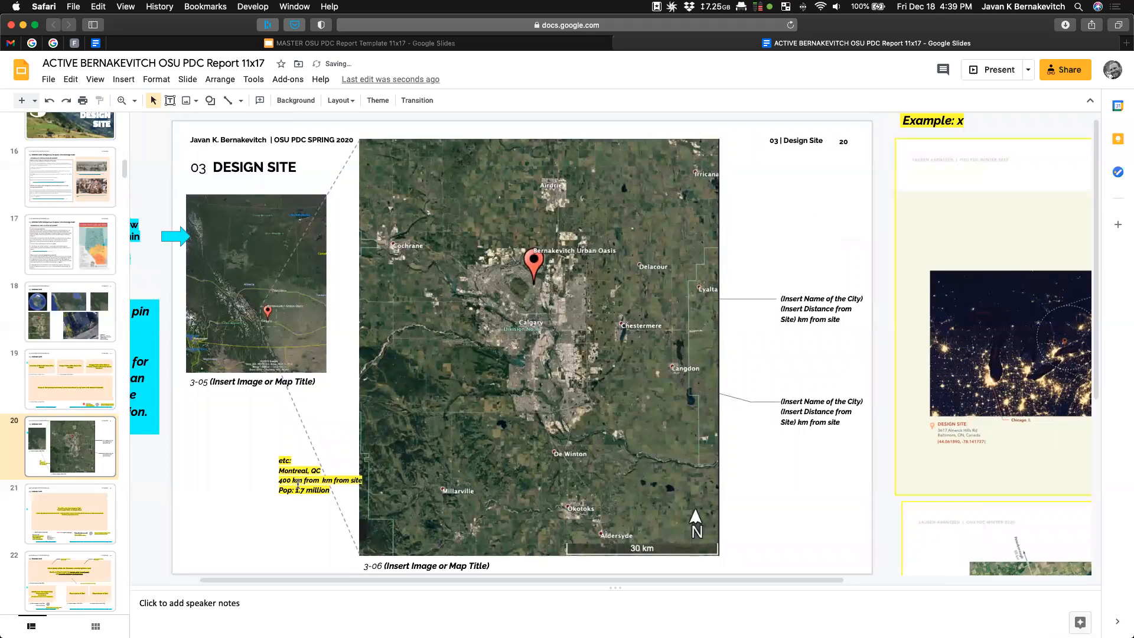
# Select only the Montreal callout text box and move it clear of the dashed line, under the 3-05 caption.
pyautogui.click(237, 459)
pyautogui.click(253, 439)
pyautogui.click(290, 485)
pyautogui.click(235, 474)
pyautogui.click(292, 487)
pyautogui.click(242, 477)
pyautogui.click(295, 503)
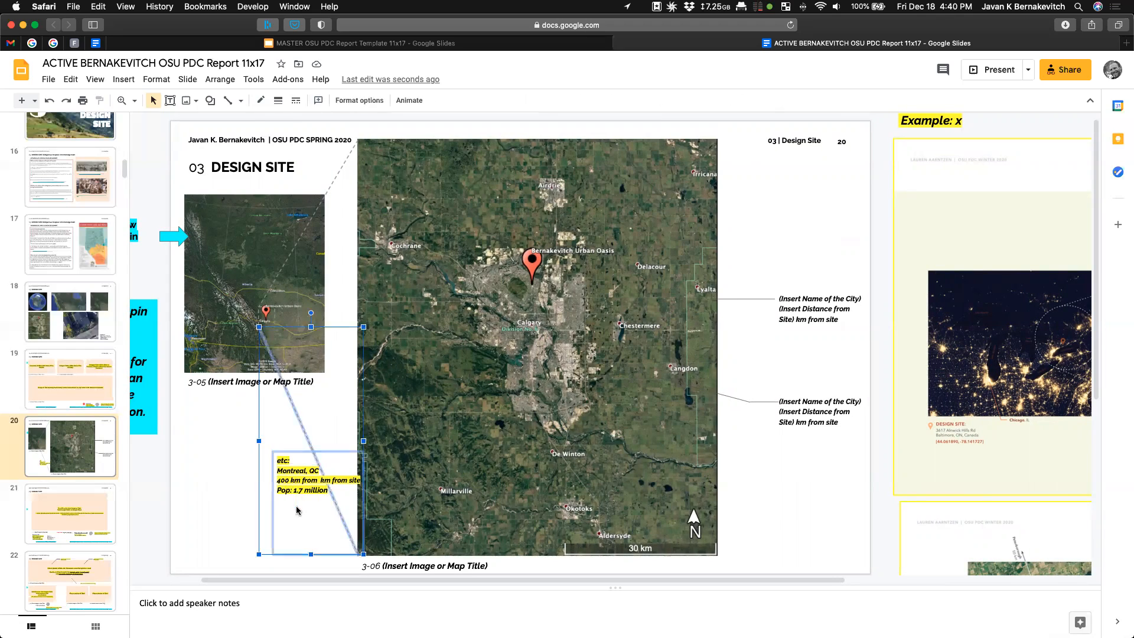
pyautogui.keyDown('shift'); pyautogui.click(293, 407); pyautogui.keyUp('shift')
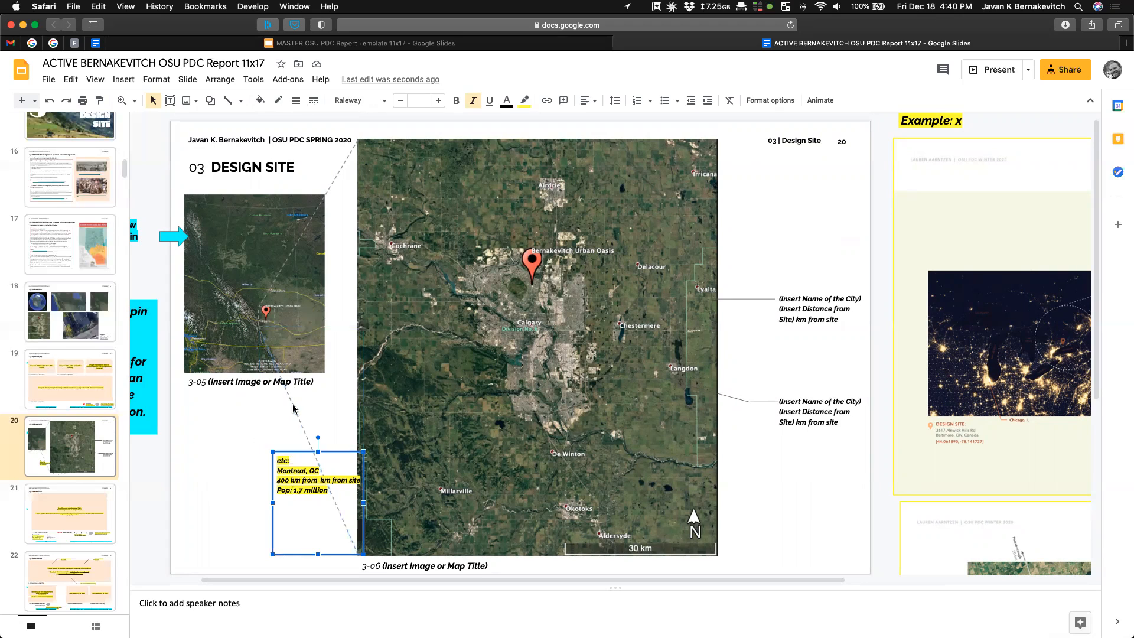
pyautogui.moveTo(293, 451); pyautogui.dragTo(222, 427)
# Draw a curved connector from the highlighted callout to Cochrane on the Calgary map.
pyautogui.scroll(1, 223, 427)
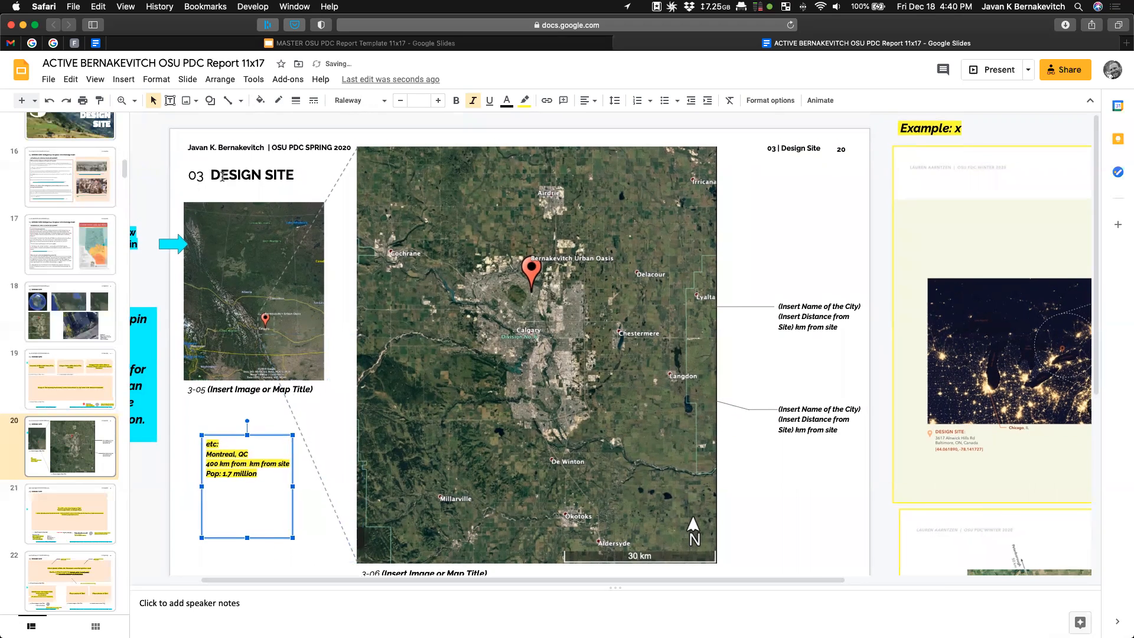
pyautogui.click(241, 101)
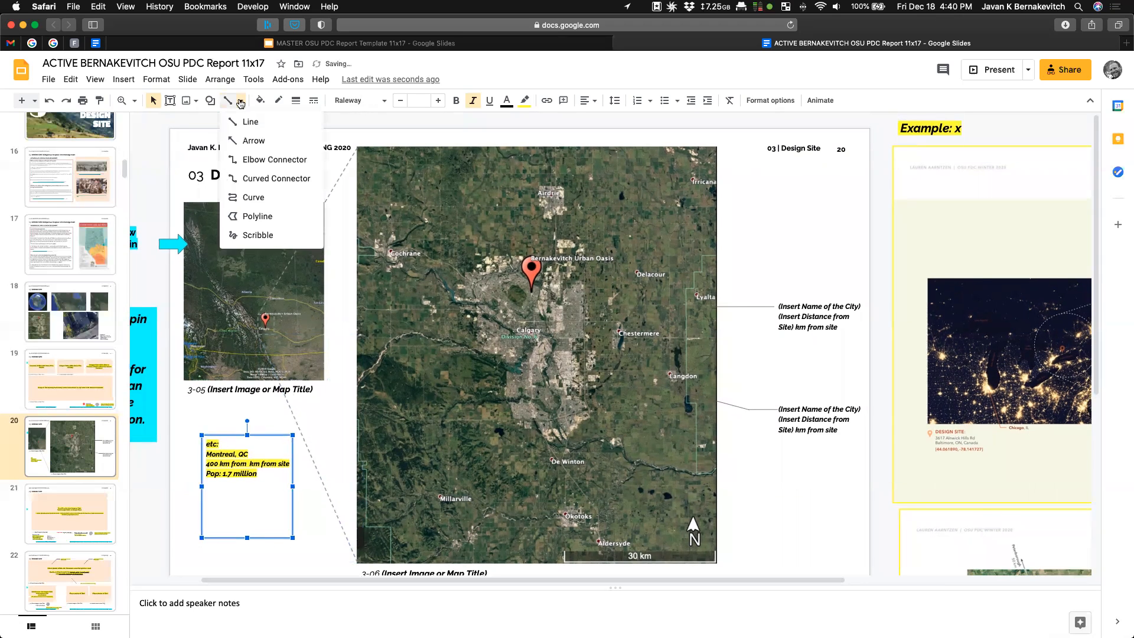
pyautogui.click(296, 179)
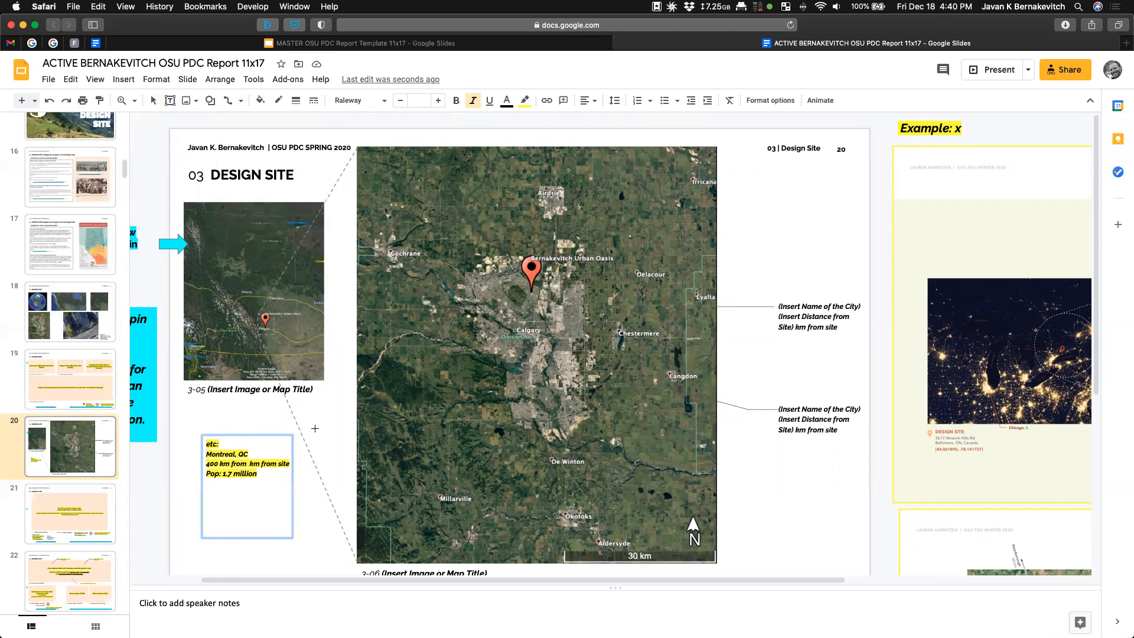
pyautogui.moveTo(291, 435); pyautogui.dragTo(349, 492)
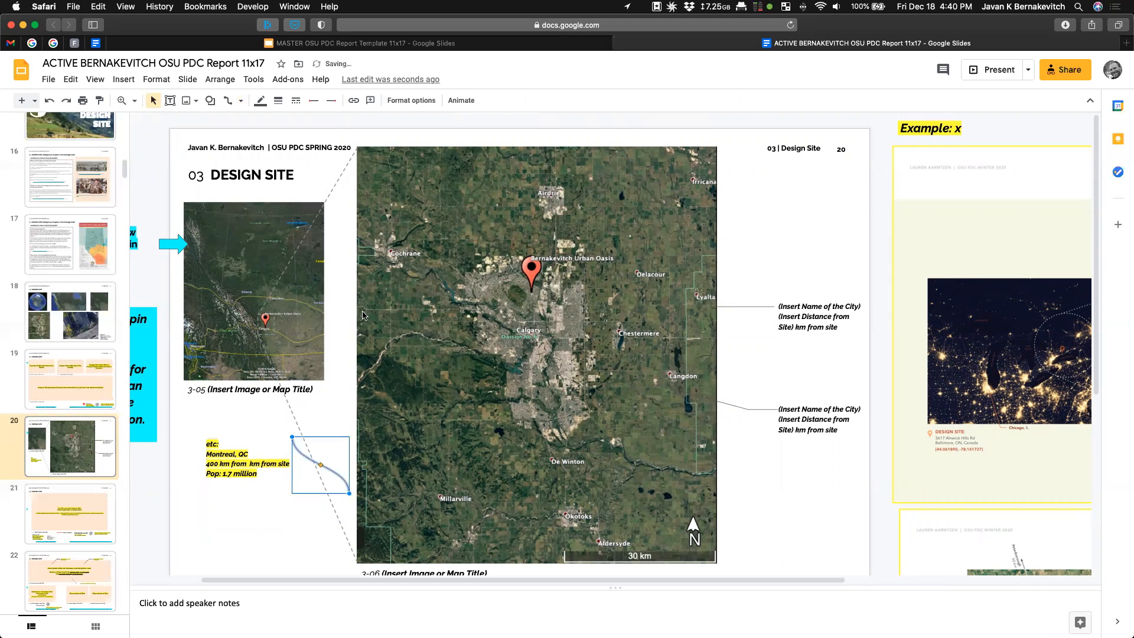
pyautogui.moveTo(291, 437); pyautogui.dragTo(283, 518)
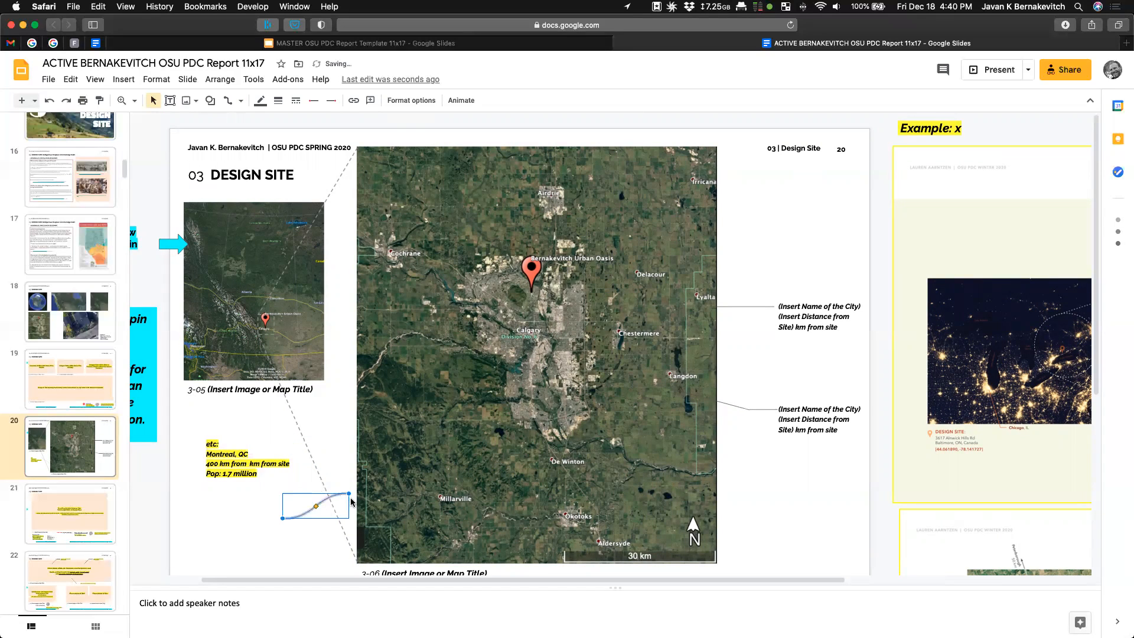
pyautogui.moveTo(349, 493); pyautogui.dragTo(387, 262)
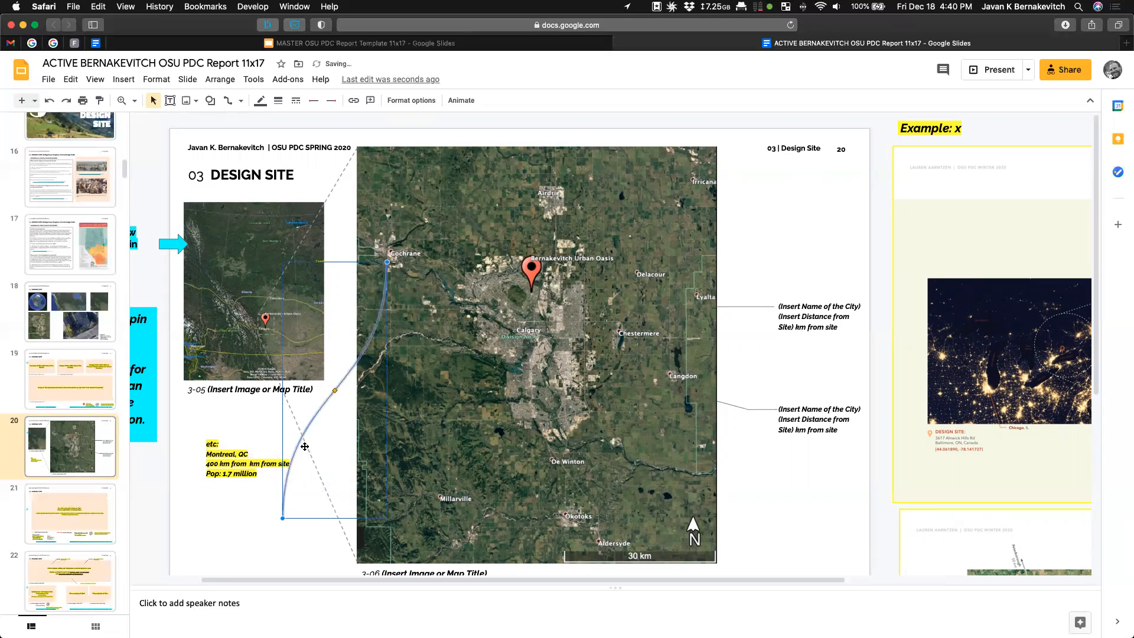
pyautogui.moveTo(283, 518); pyautogui.dragTo(296, 467)
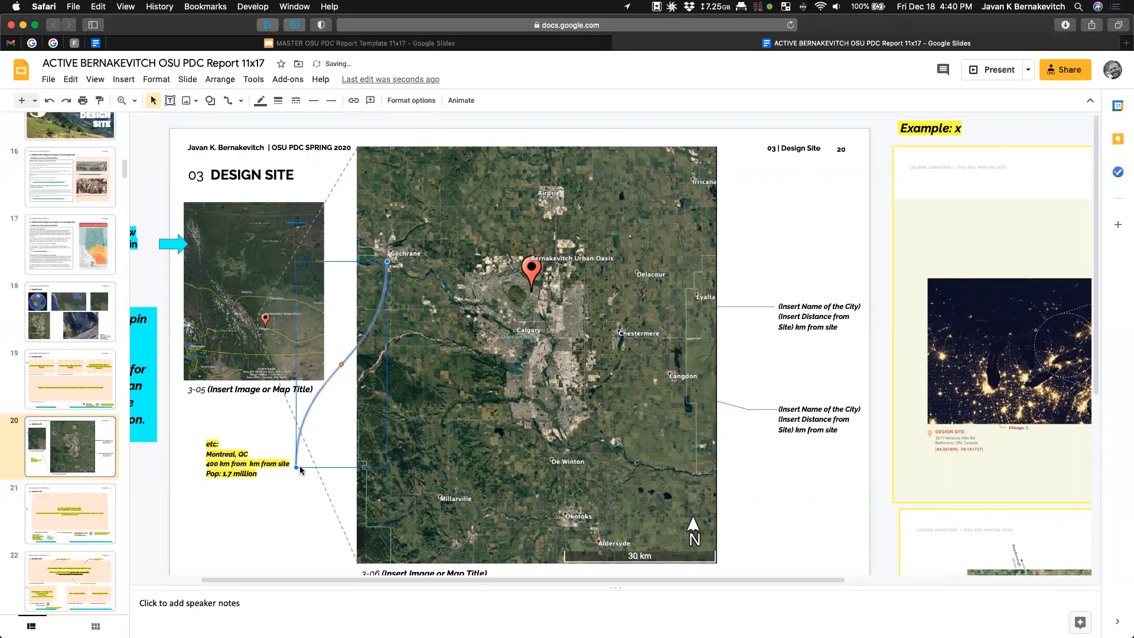
# Replace the city line in the highlighted callout with "Cochrane, AB".
pyautogui.tripleClick(219, 453)
pyautogui.write('Cocharrane, AB')
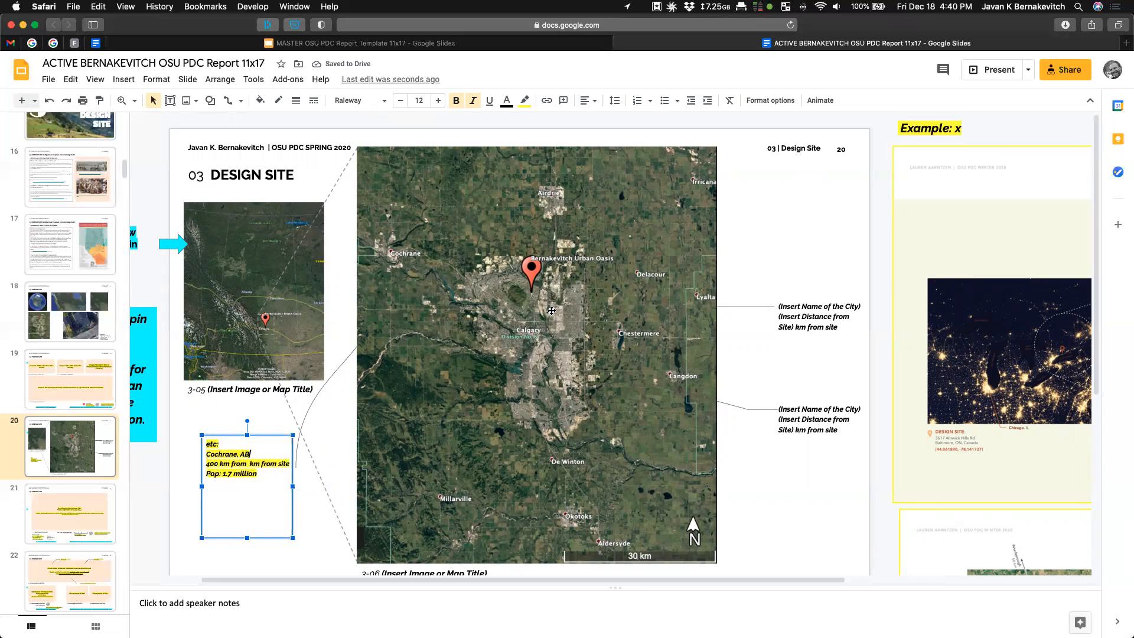
# Switch to Google Earth Pro, measure the straight-line distance from Cochrane to the site pin in kilometers, and return to the slides.
pyautogui.press('super+Tab')
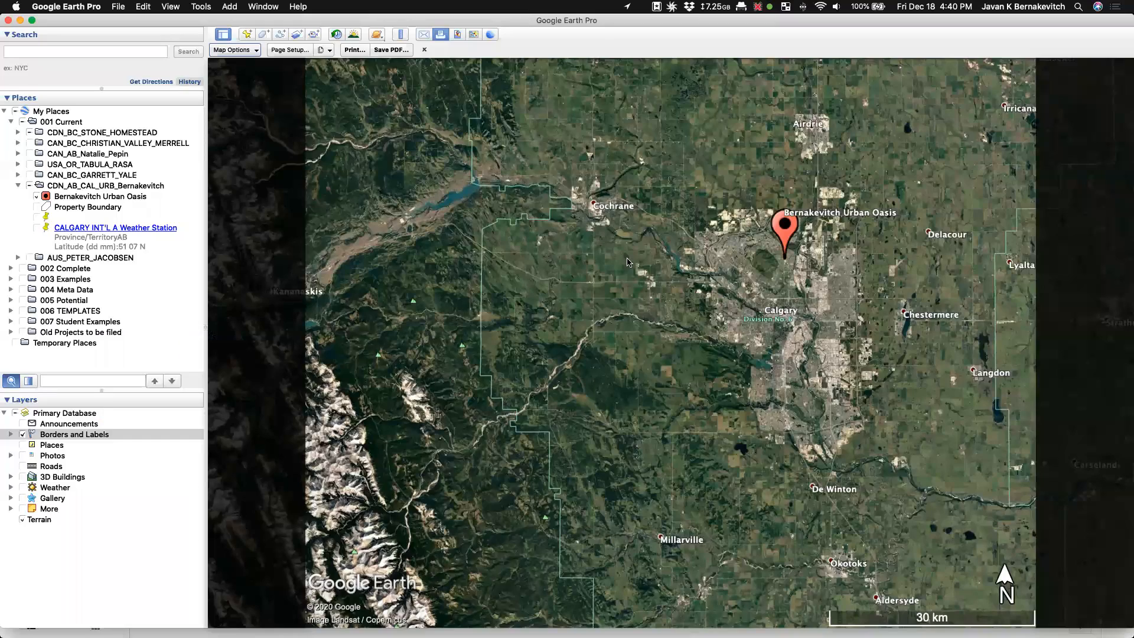
pyautogui.click(425, 51)
pyautogui.click(400, 34)
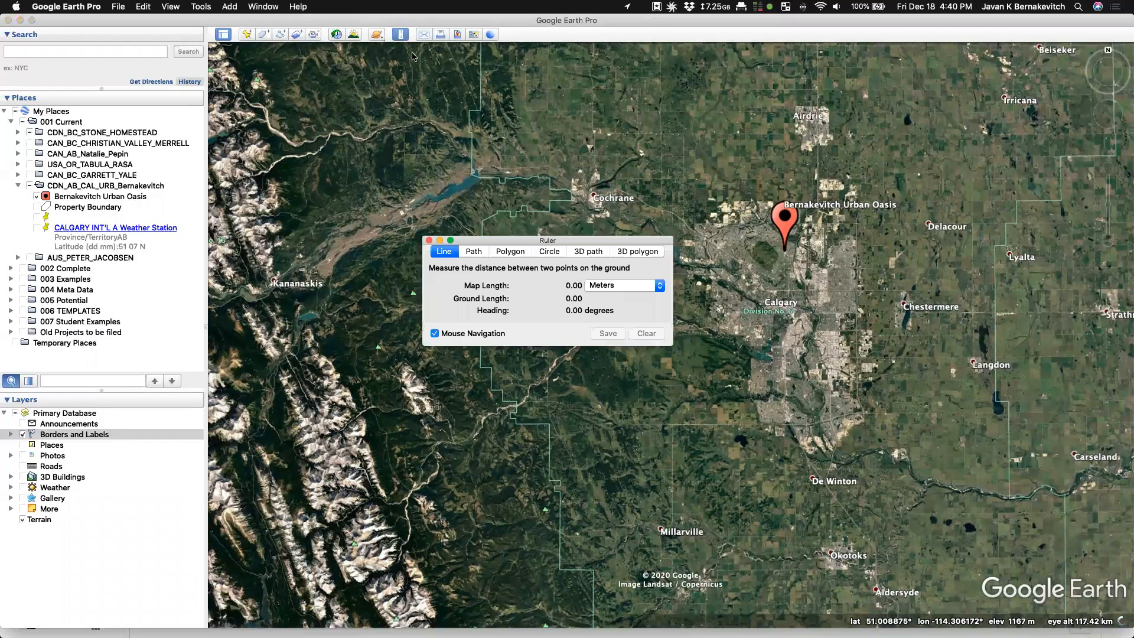
pyautogui.click(594, 197)
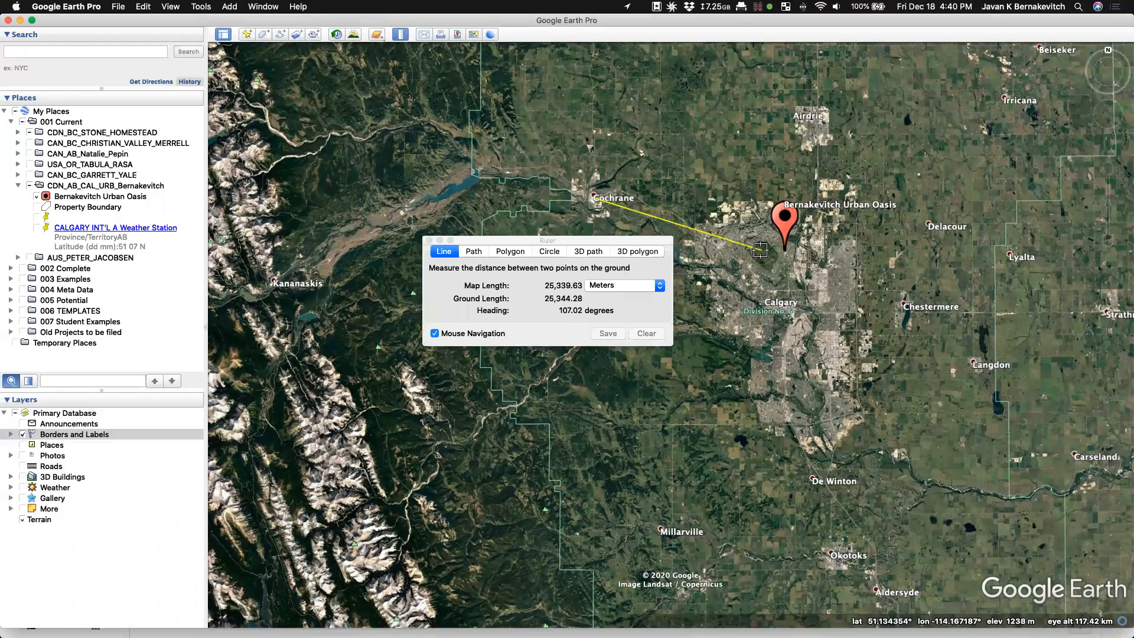
pyautogui.click(782, 250)
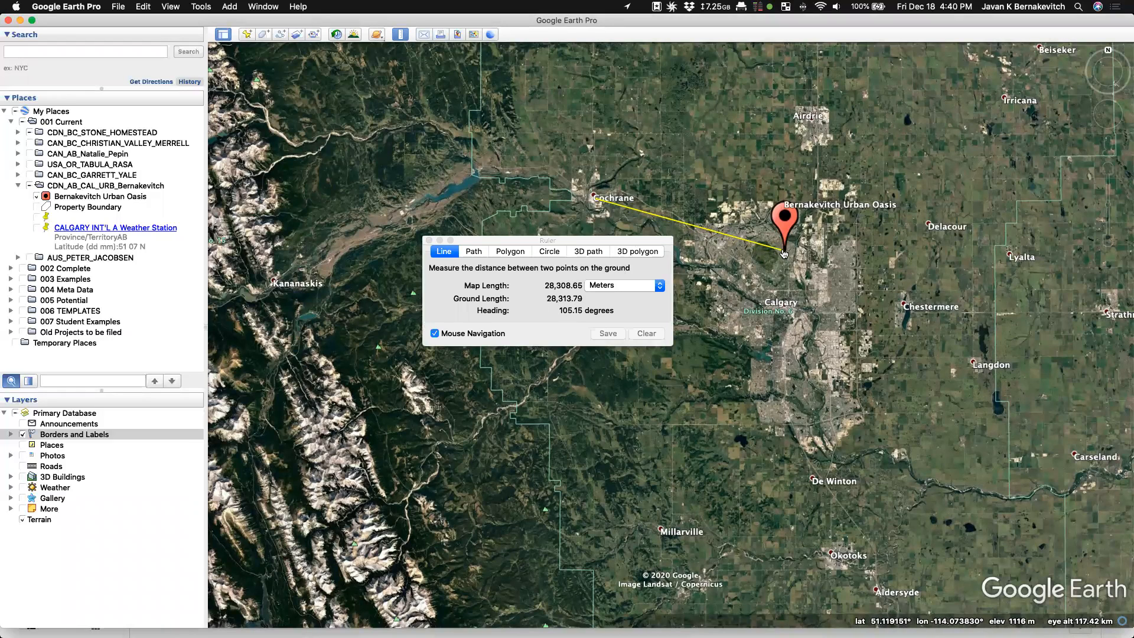
pyautogui.click(649, 286)
pyautogui.click(647, 297)
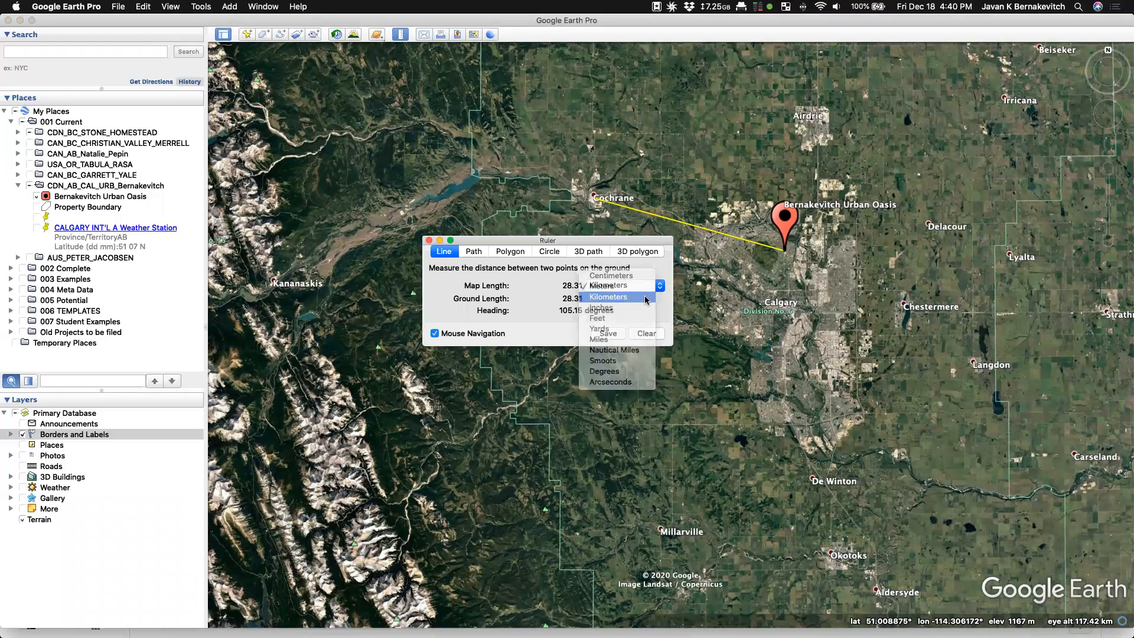
pyautogui.press('super+Tab')
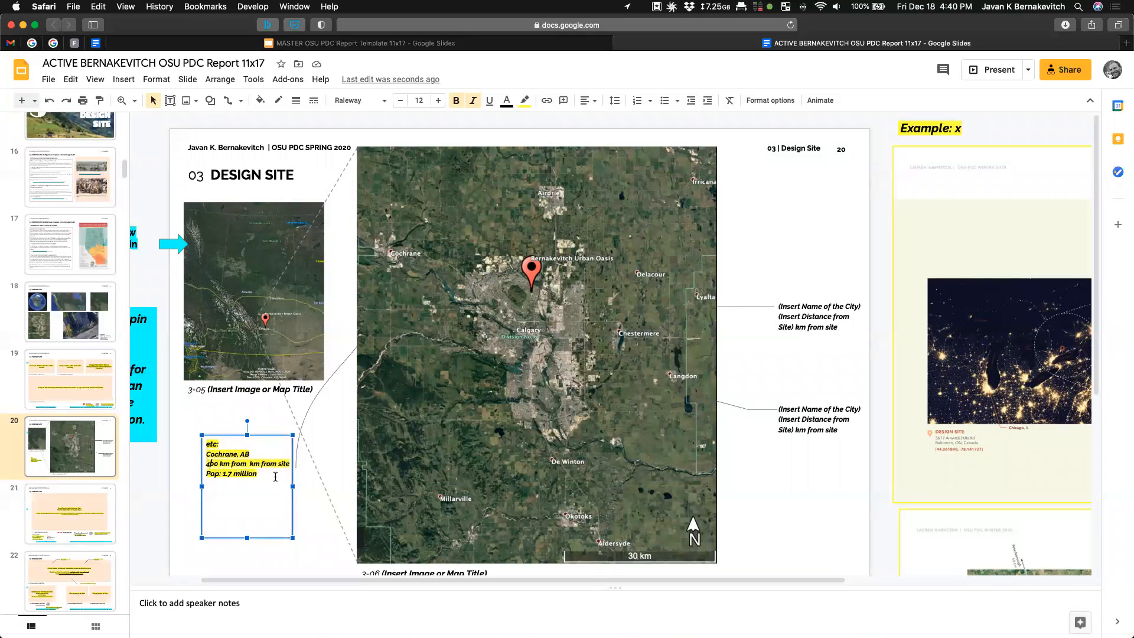
# Change the distance line in the Cochrane callout to "~28km from site".
pyautogui.write('~')
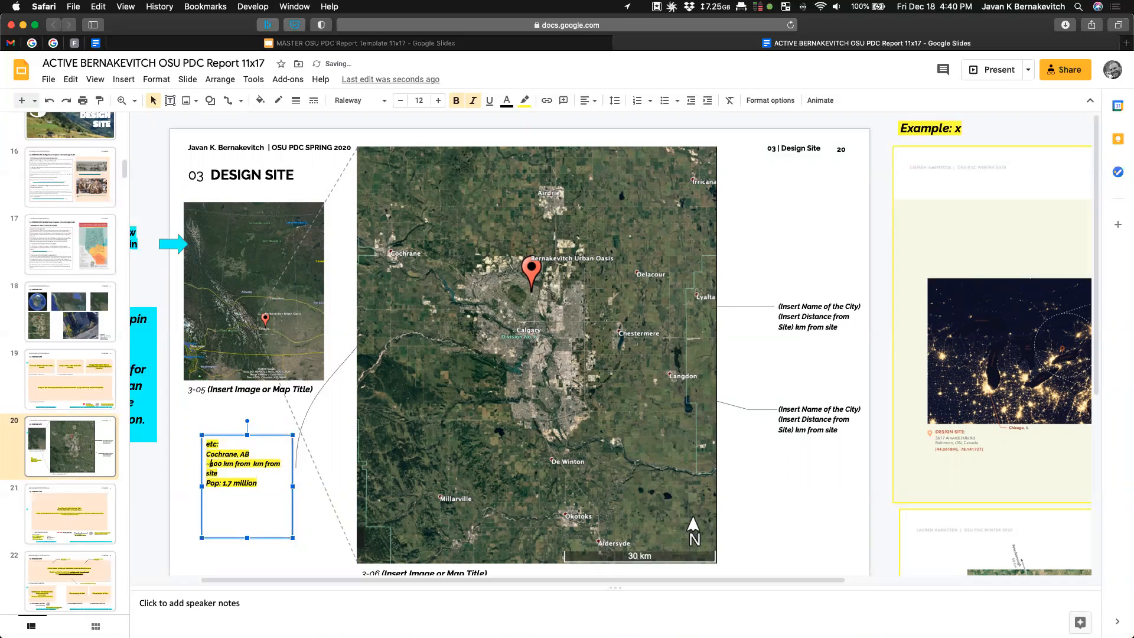
pyautogui.write('28km')
pyautogui.moveTo(270, 463); pyautogui.dragTo(230, 464)
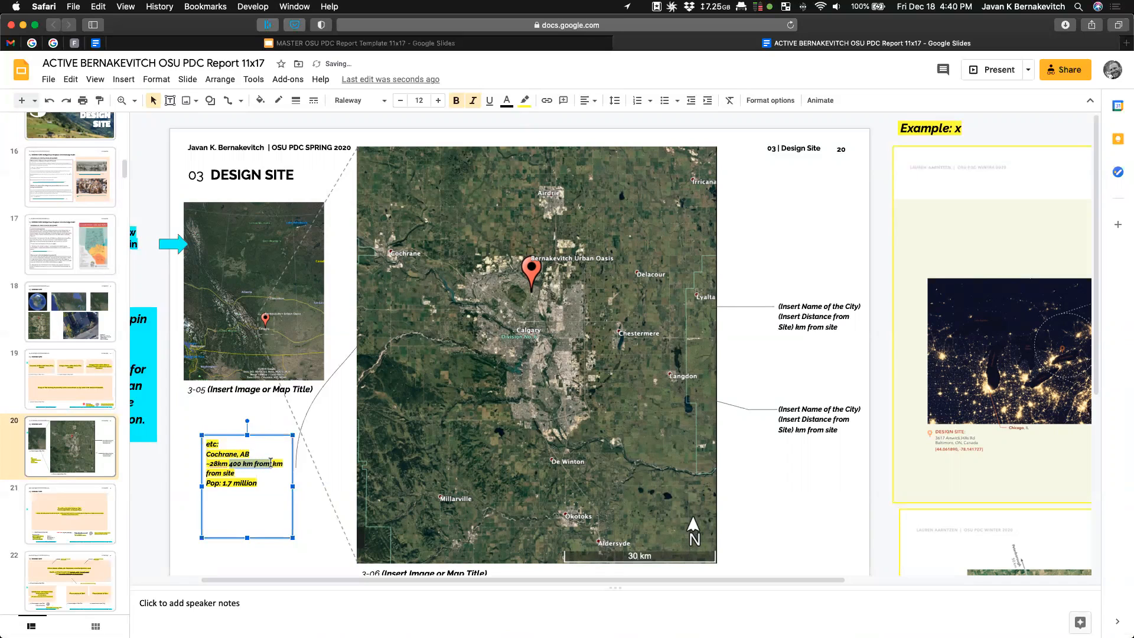
pyautogui.press('BackSpace')
pyautogui.press('Delete')
pyautogui.press('Delete')
pyautogui.press('Delete')
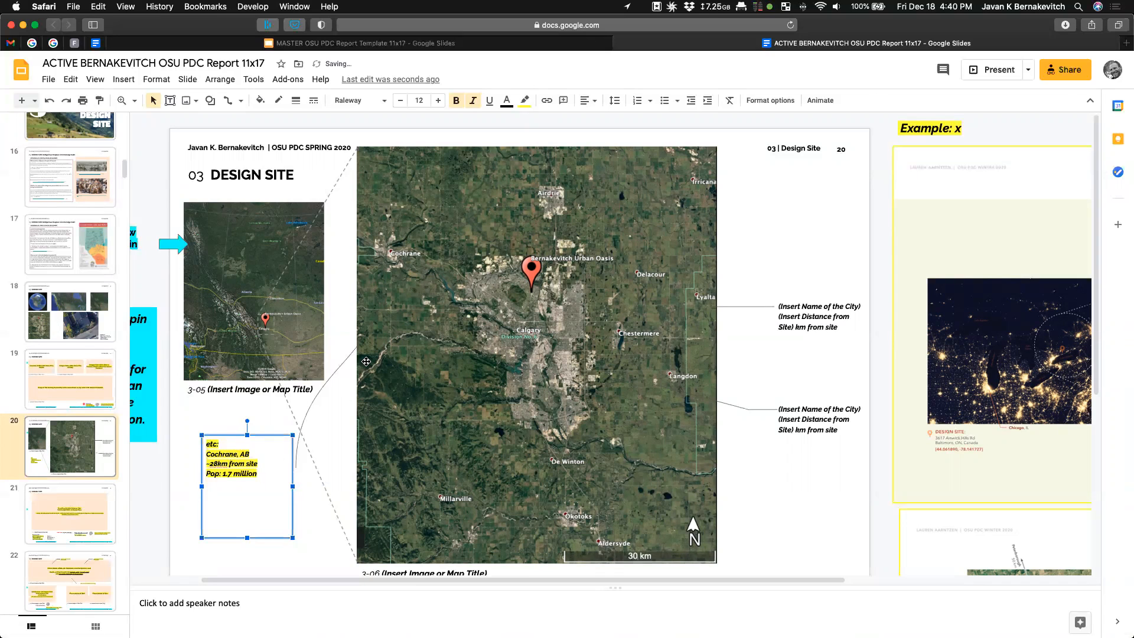
# Search the web in a new browser tab for "population of cochrane ab" and return to the active report slides.
pyautogui.press('super+t')
pyautogui.write('population o')
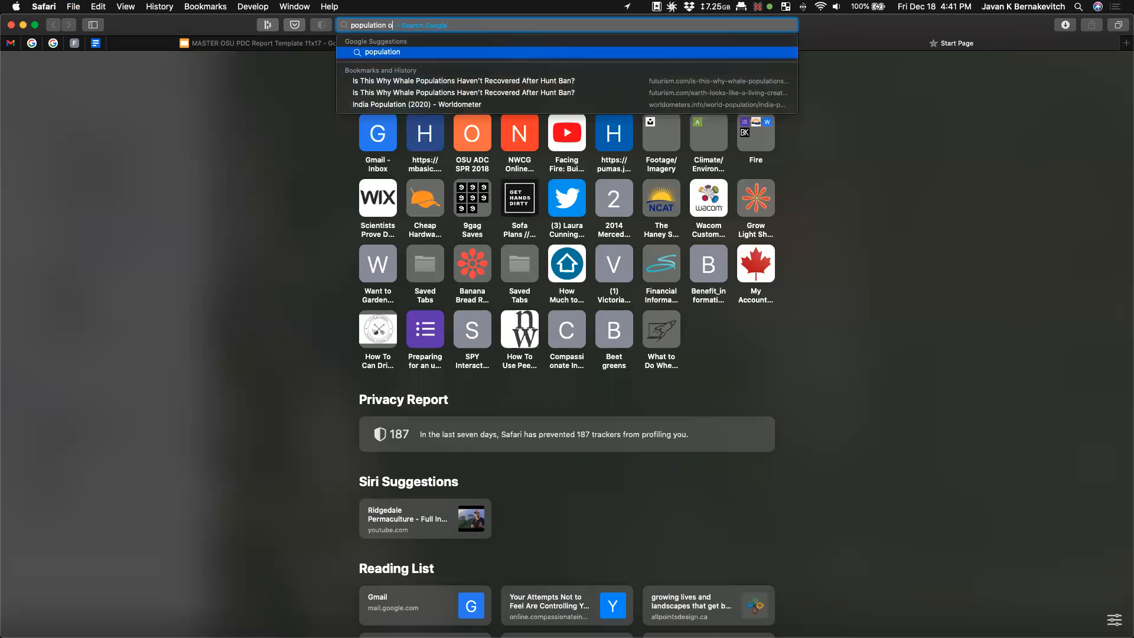
pyautogui.write('f cochrane ab')
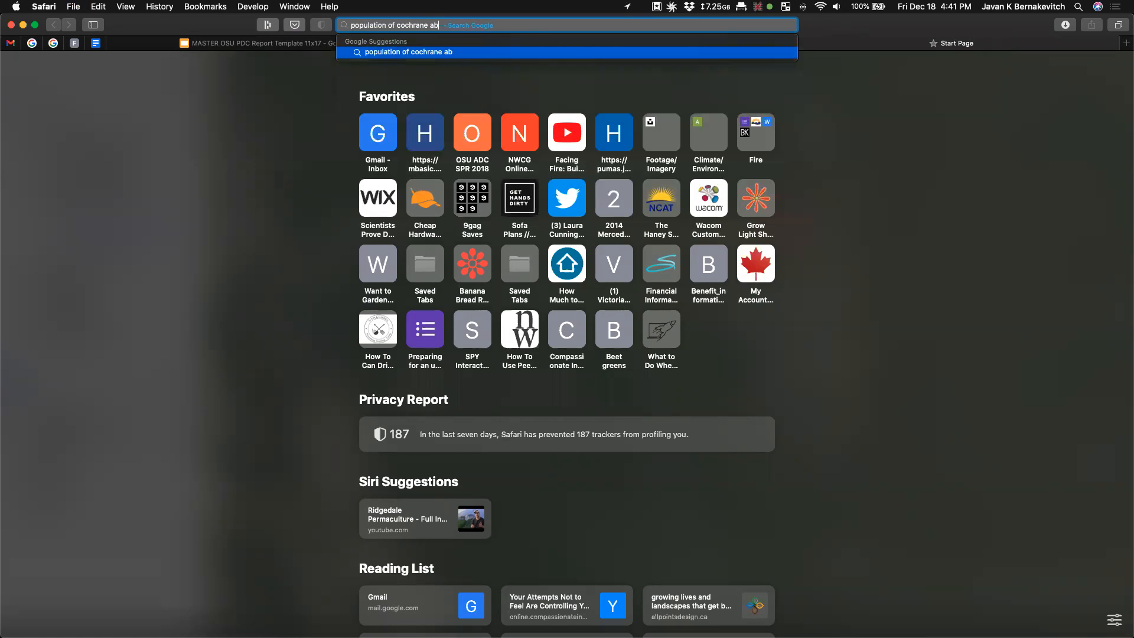
pyautogui.press('Return')
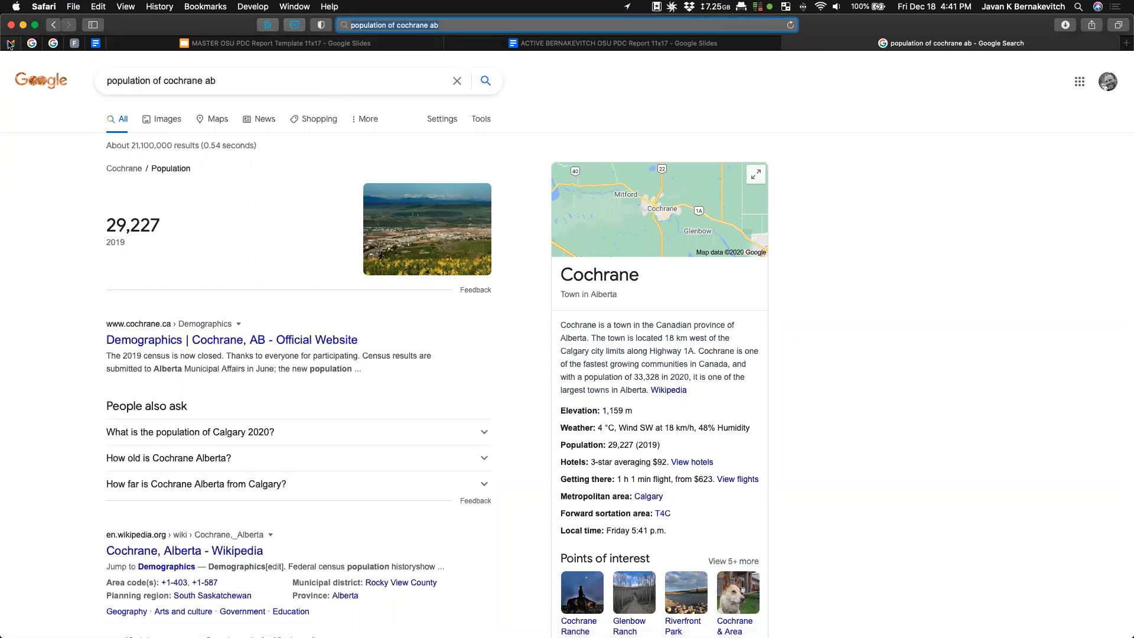
pyautogui.click(381, 44)
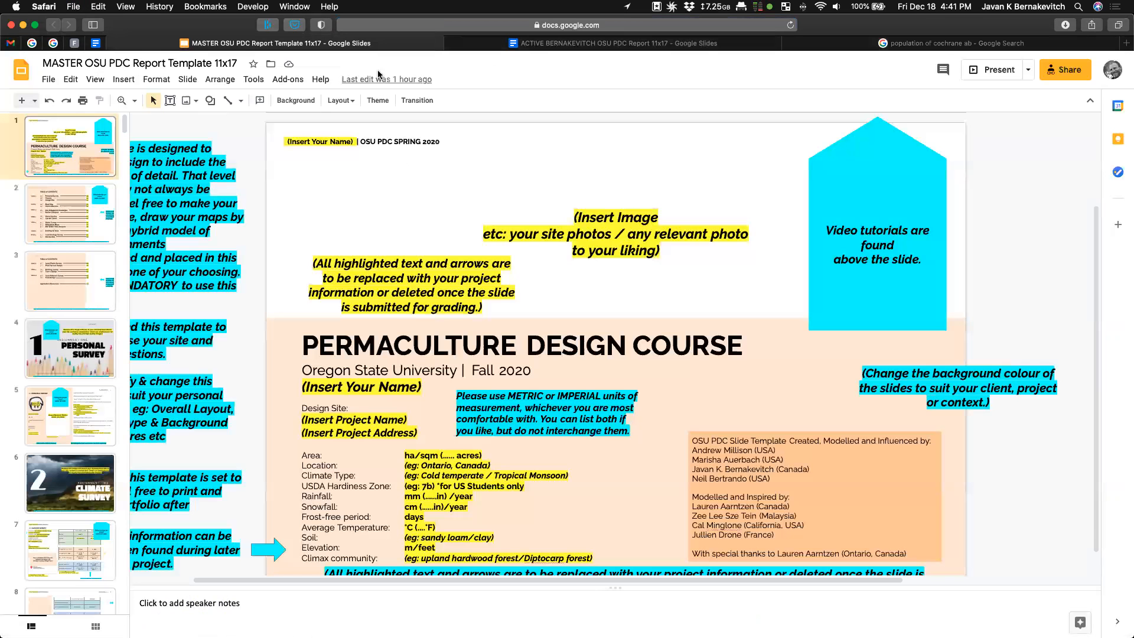
pyautogui.click(615, 43)
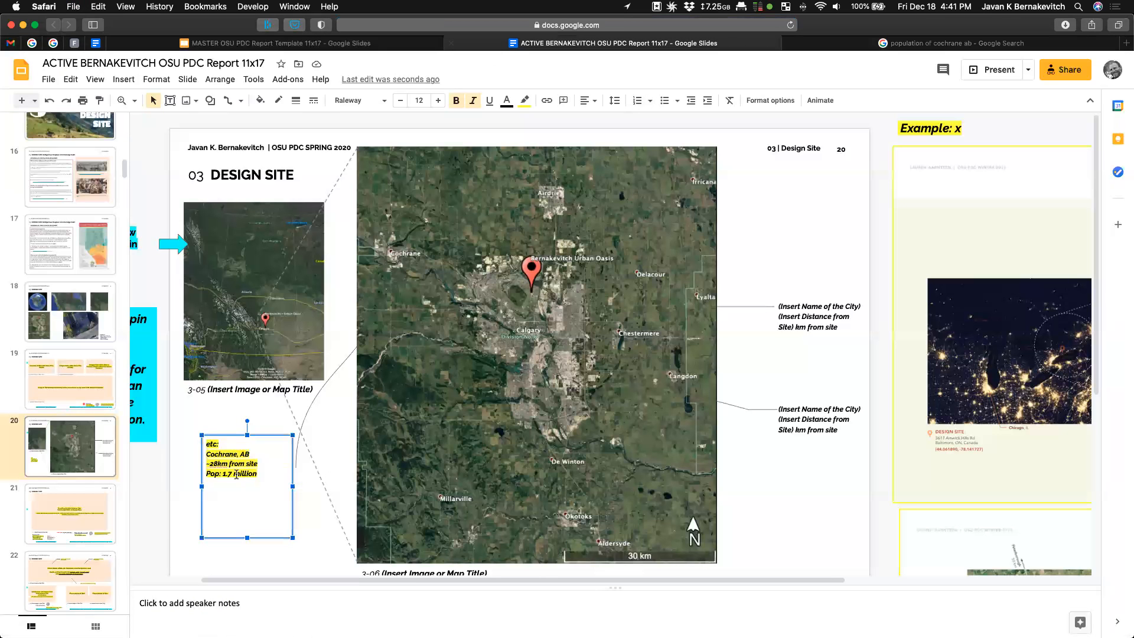
# Replace the population in the Cochrane callout with "~29,227", rechecking the figure in the web search results.
pyautogui.write('~29,')
pyautogui.press('BackSpace')
pyautogui.press('BackSpace')
pyautogui.click(951, 43)
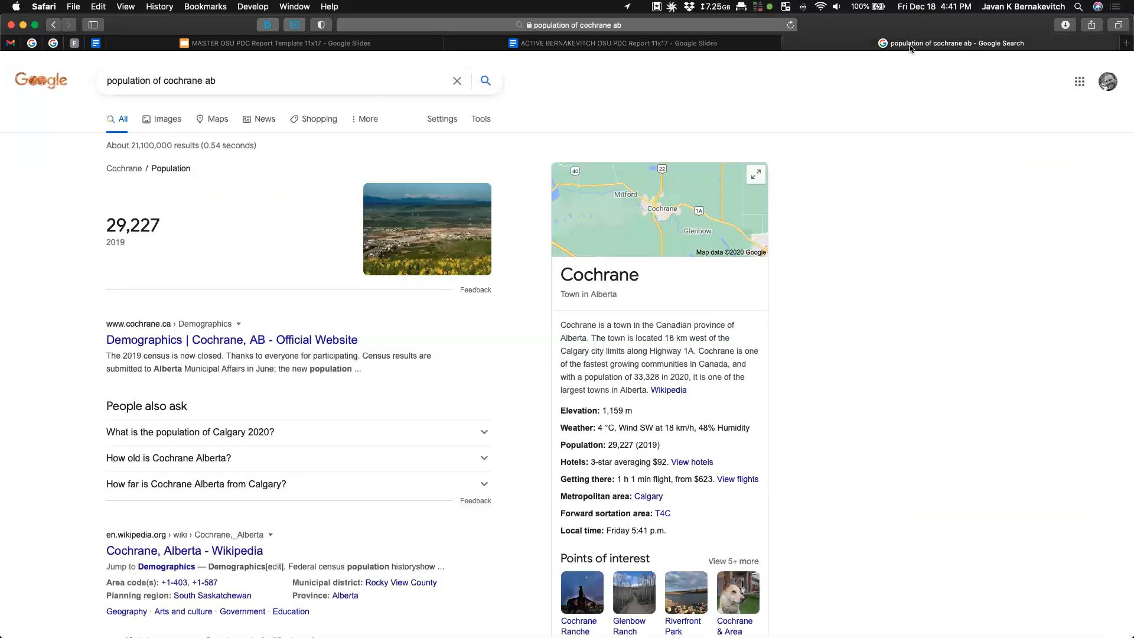
pyautogui.moveTo(180, 222); pyautogui.dragTo(103, 225)
pyautogui.click(140, 228)
pyautogui.click(527, 41)
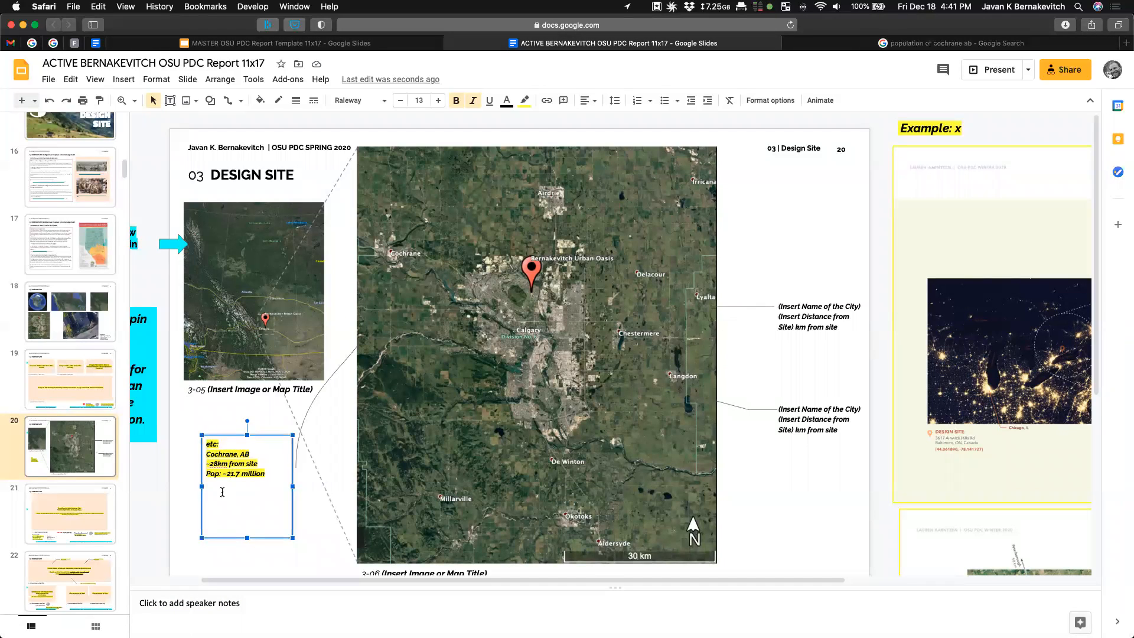
pyautogui.click(231, 474)
pyautogui.write('9,227')
pyautogui.click(845, 46)
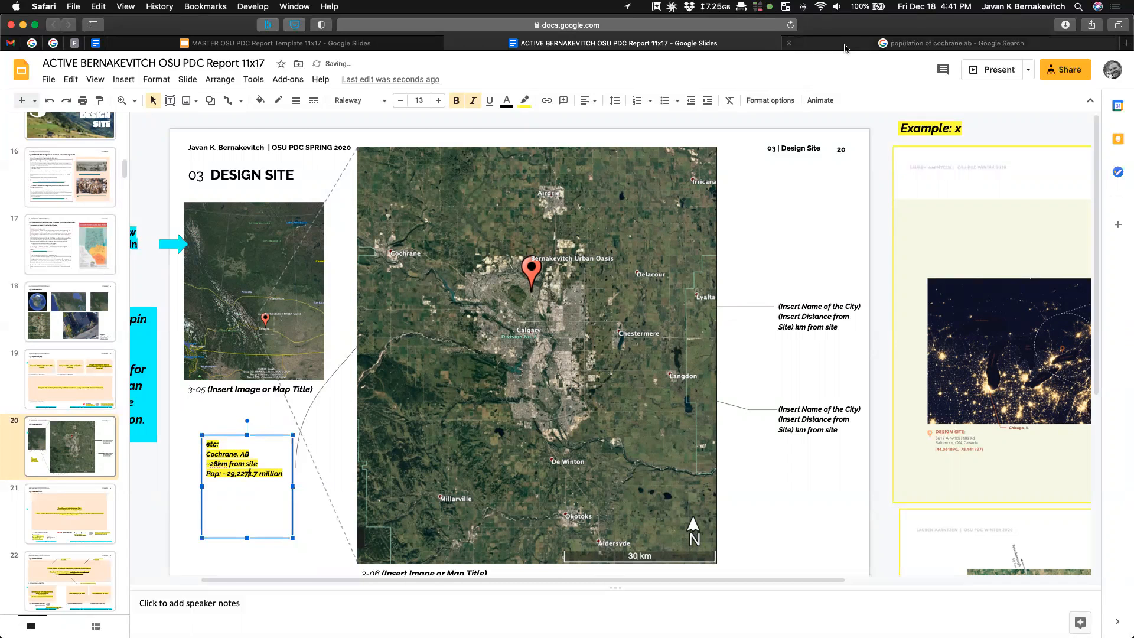
pyautogui.click(561, 47)
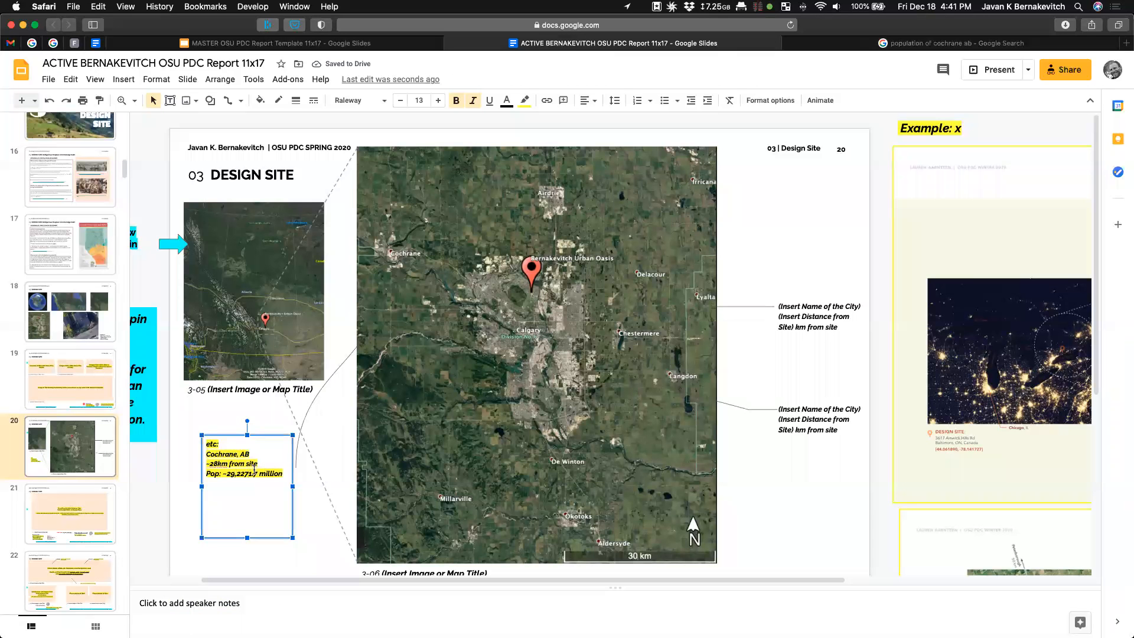
pyautogui.write('7')
pyautogui.hotkey('shift', 'End')
pyautogui.press('Delete')
# Strip the yellow highlight and the "etc:" text from the Cochrane callout and move it just below the connector's lower end.
pyautogui.moveTo(263, 473); pyautogui.dragTo(185, 455)
pyautogui.click(525, 100)
pyautogui.click(544, 125)
pyautogui.doubleClick(216, 446)
pyautogui.press('BackSpace')
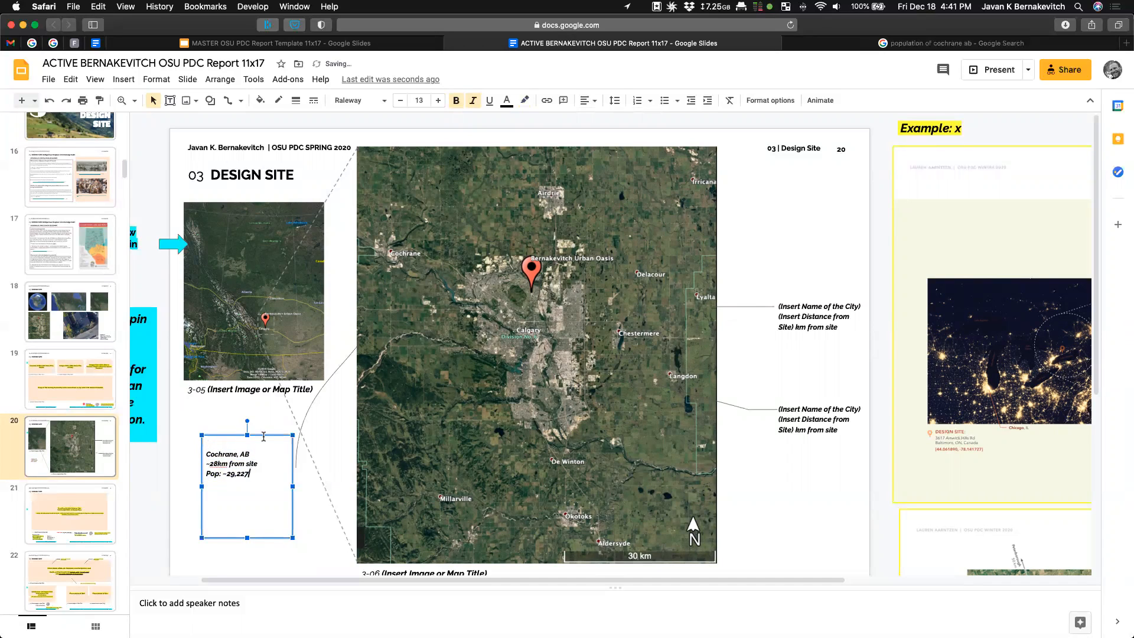
pyautogui.moveTo(265, 435); pyautogui.dragTo(289, 469)
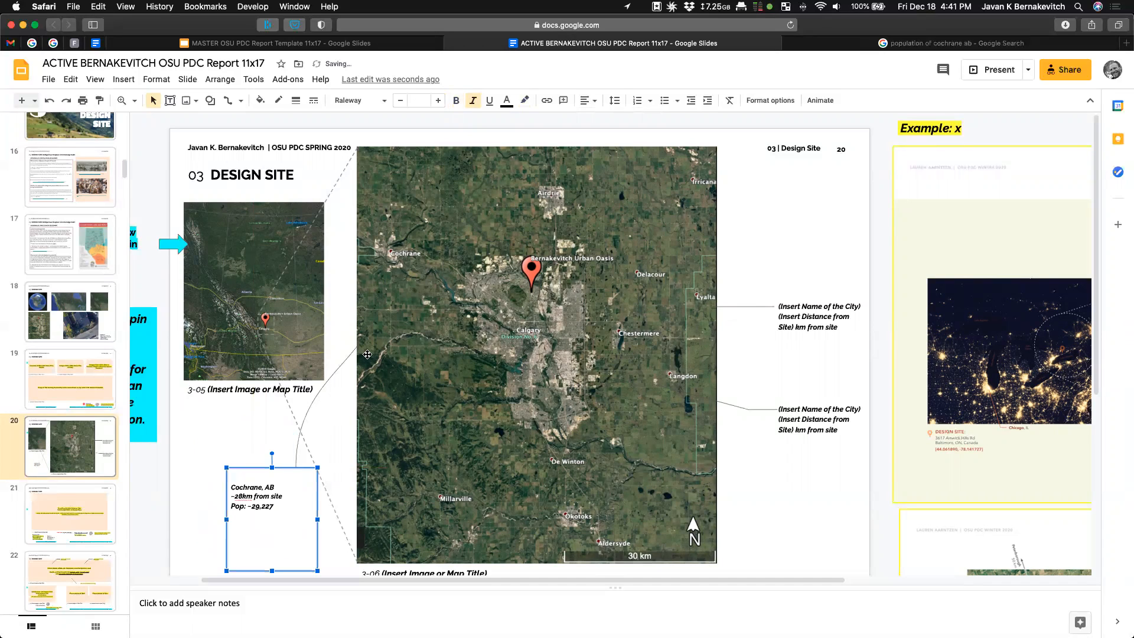
# Format the curved Cochrane connector as a yellow line with a 2px weight.
pyautogui.click(317, 397)
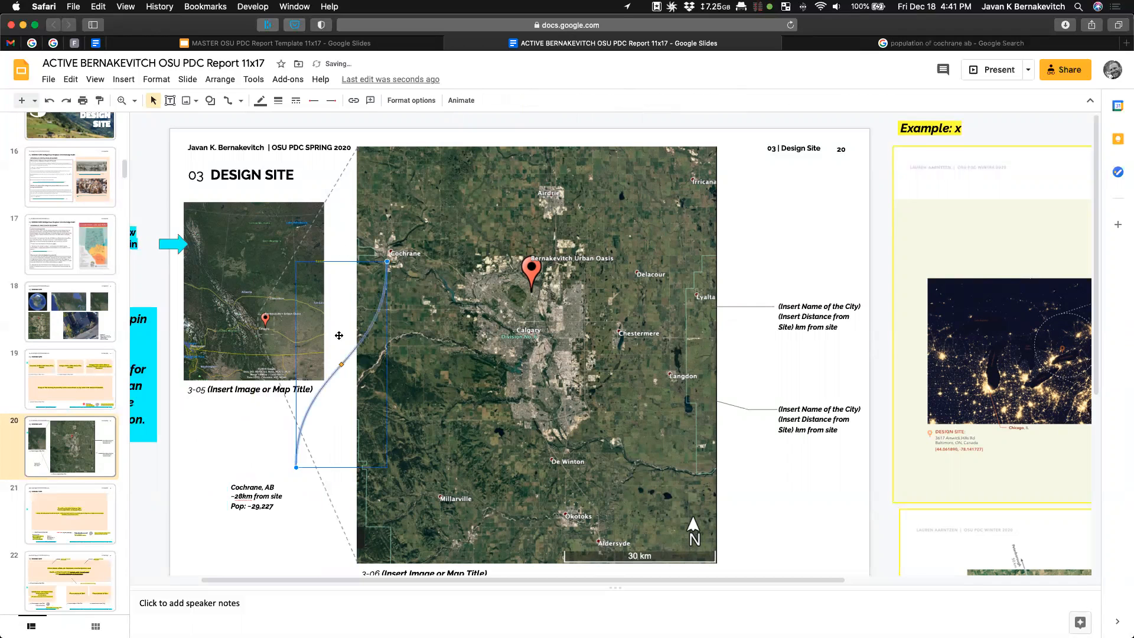
pyautogui.click(260, 100)
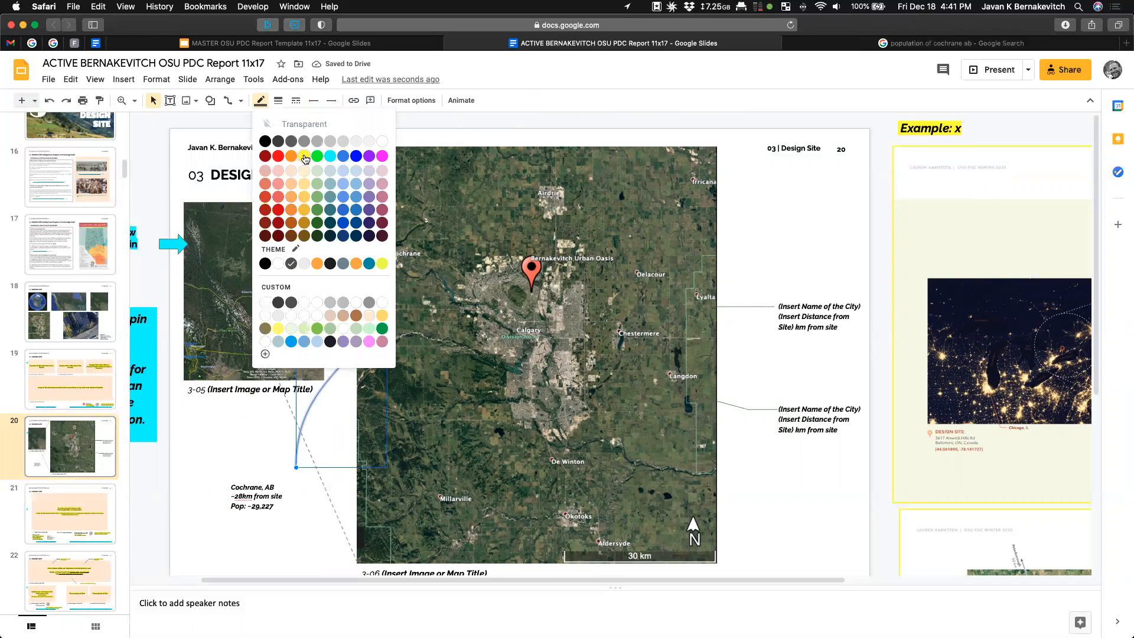
pyautogui.click(304, 156)
pyautogui.click(279, 101)
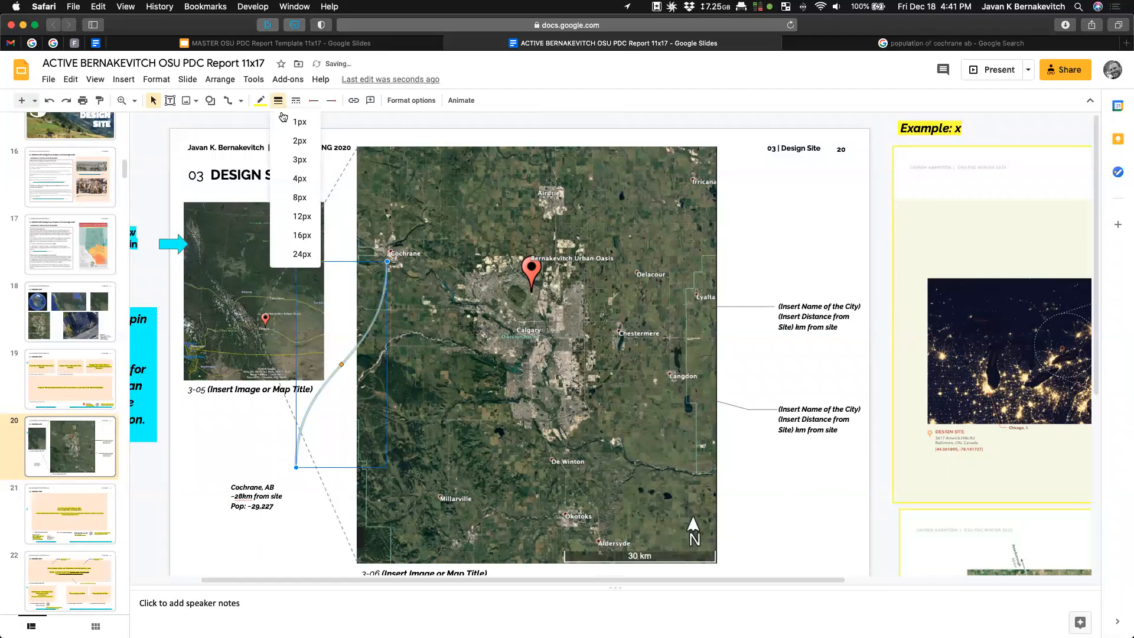
pyautogui.click(298, 142)
pyautogui.click(270, 432)
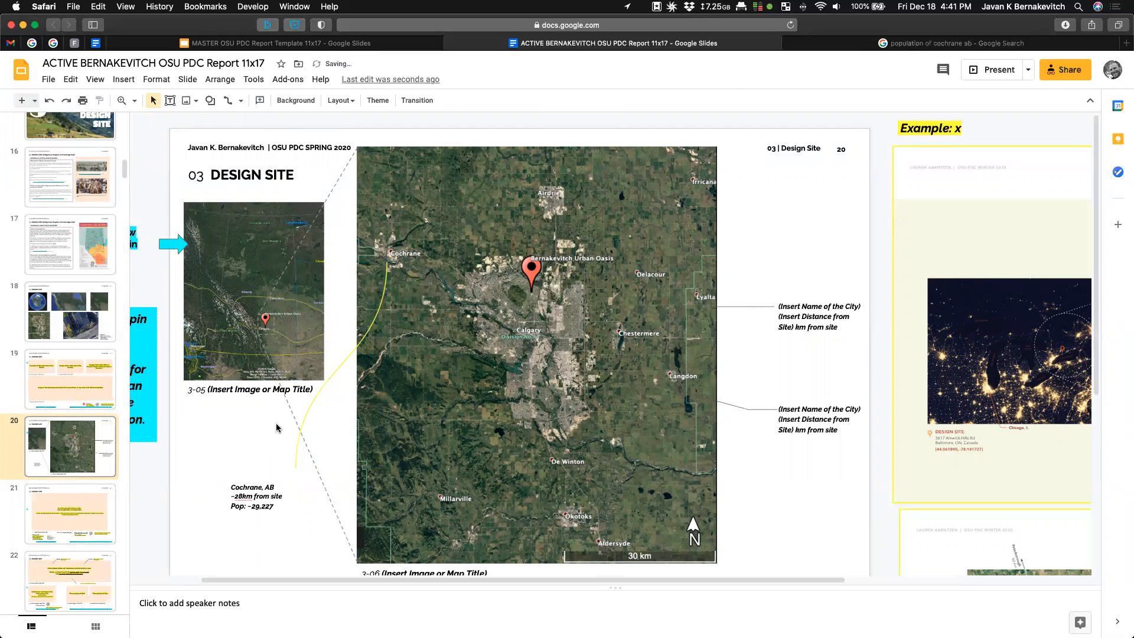
# Set the line end of the Cochrane connector to an arrow.
pyautogui.click(347, 368)
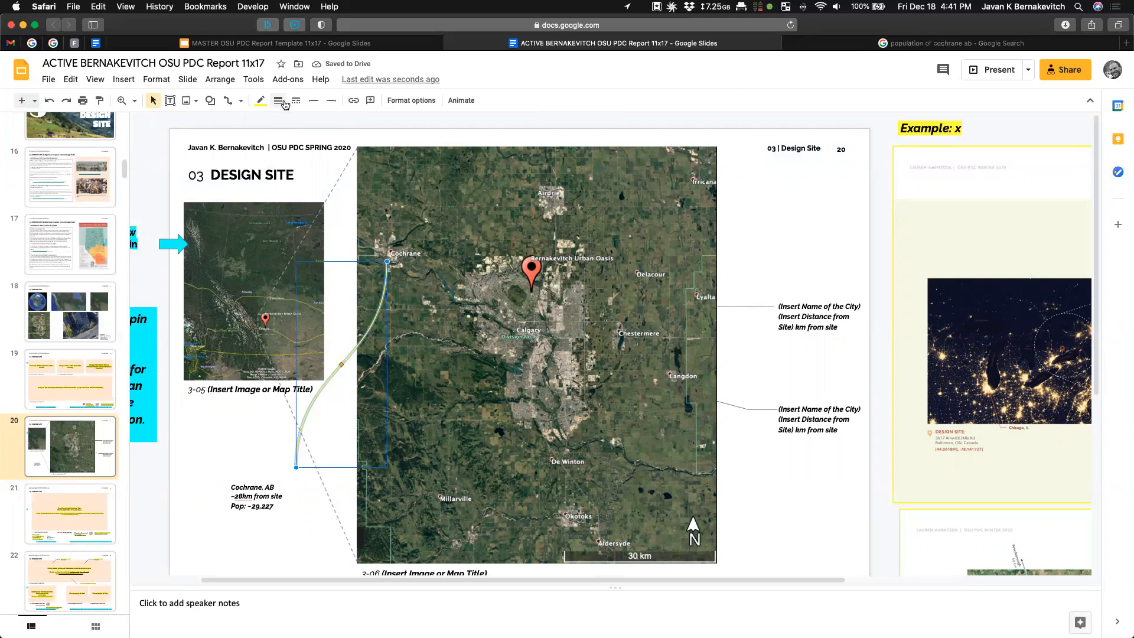
pyautogui.click(332, 100)
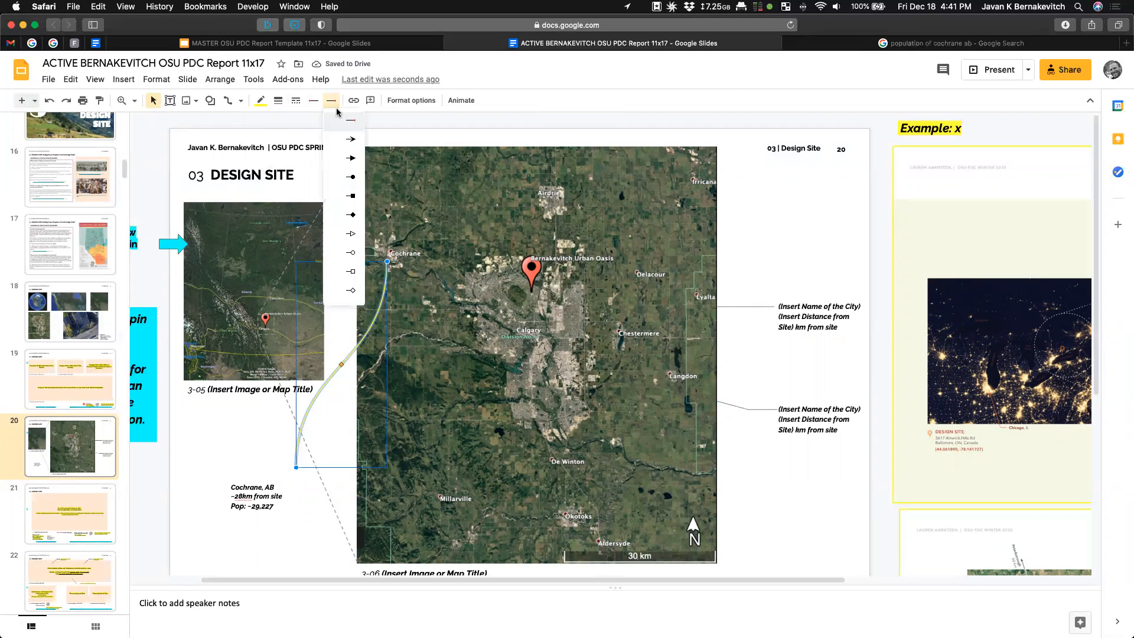
pyautogui.click(350, 139)
pyautogui.click(285, 436)
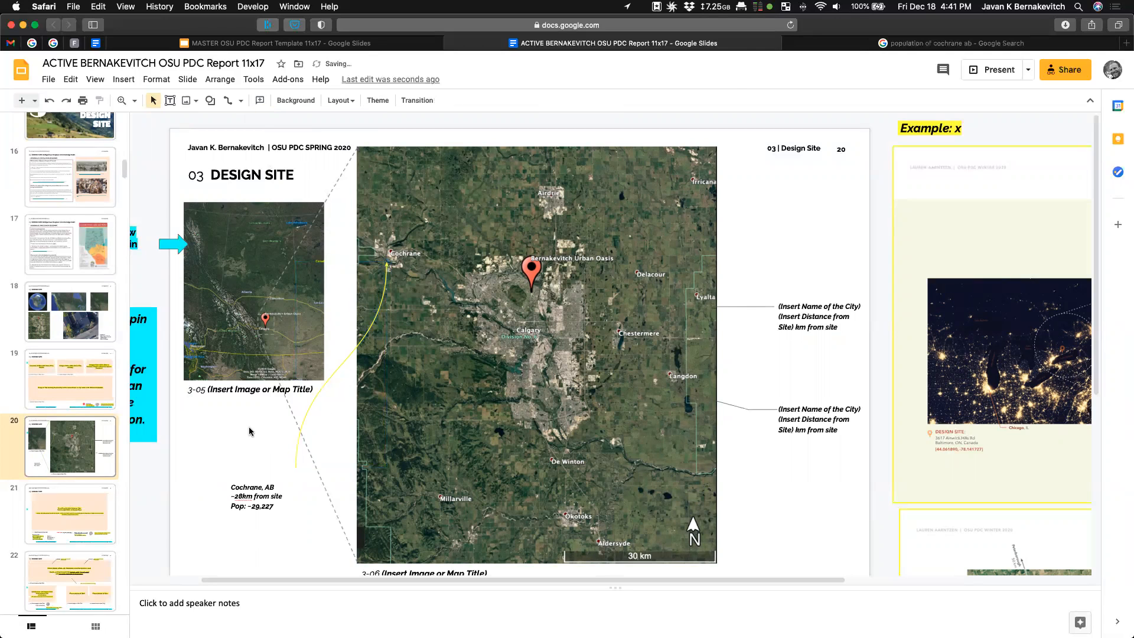
# Recolor the Cochrane connector to cyan.
pyautogui.click(313, 401)
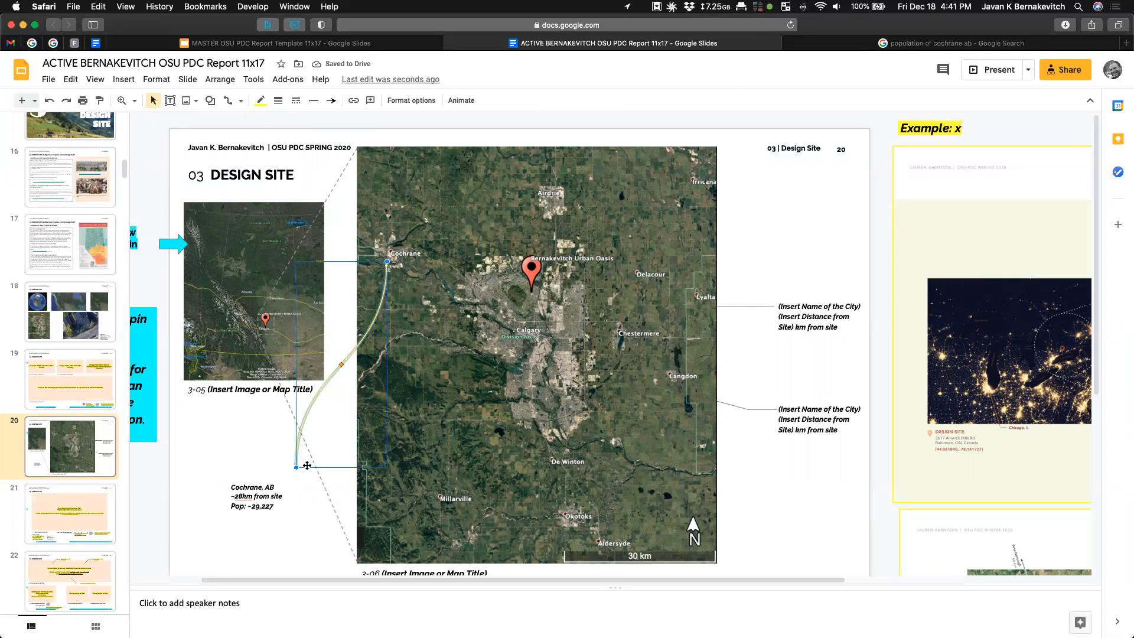
pyautogui.click(261, 101)
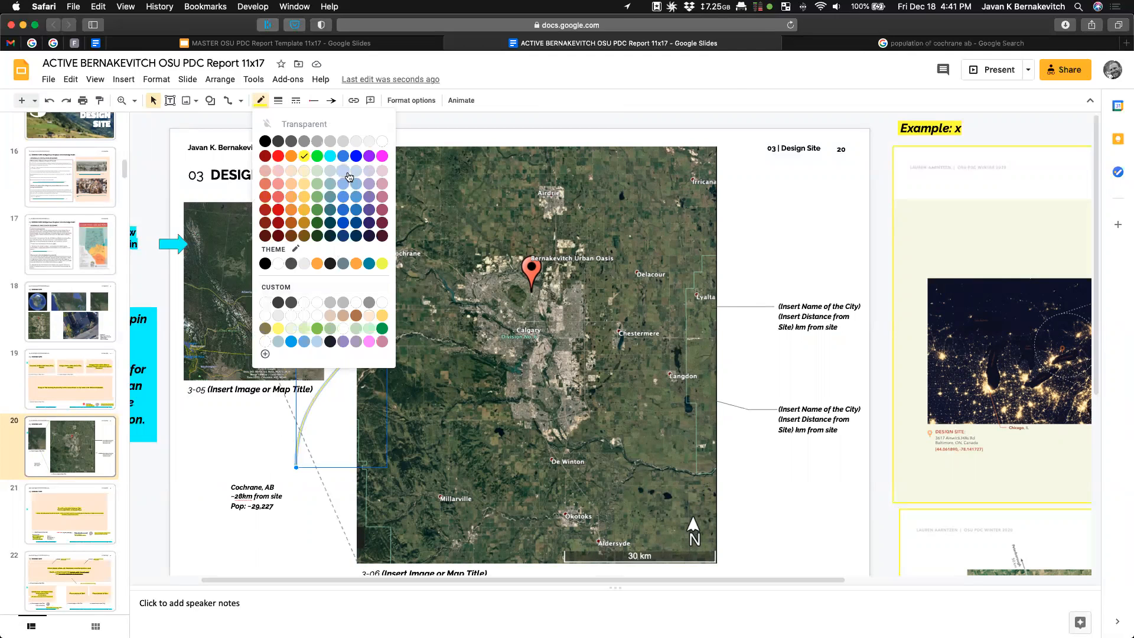
pyautogui.click(330, 156)
pyautogui.click(266, 392)
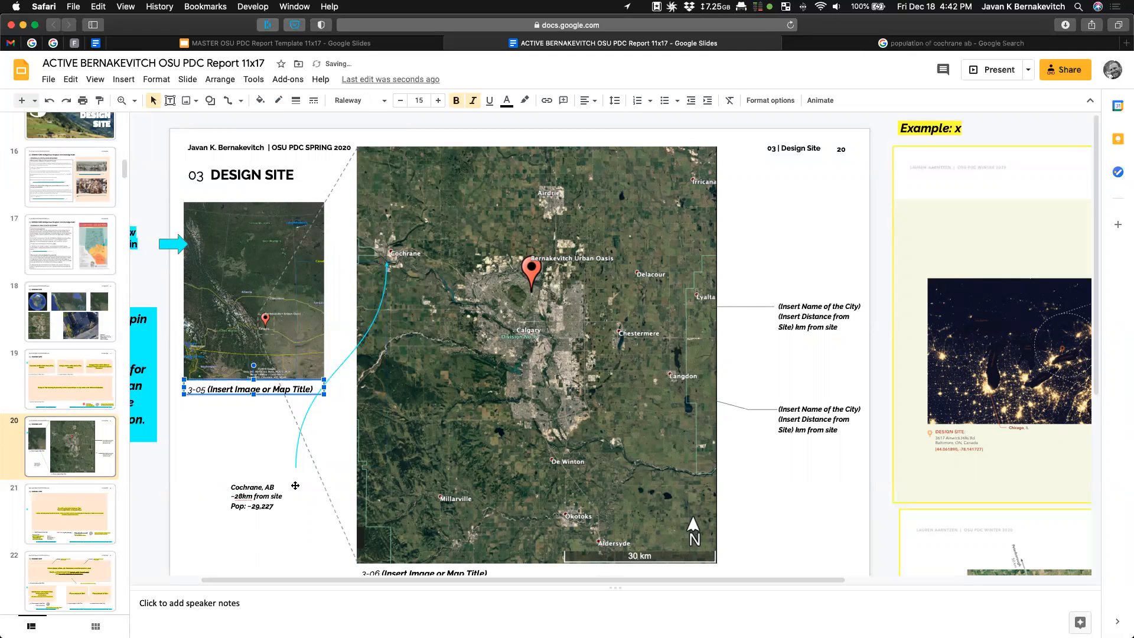
# Reshape the Cochrane connector so its lower end sits beside the callout's population line and it curves up along the map's edge.
pyautogui.click(296, 465)
pyautogui.moveTo(344, 386); pyautogui.dragTo(367, 467)
pyautogui.moveTo(296, 467); pyautogui.dragTo(287, 515)
pyautogui.moveTo(336, 388); pyautogui.dragTo(339, 493)
pyautogui.click(281, 545)
pyautogui.click(362, 455)
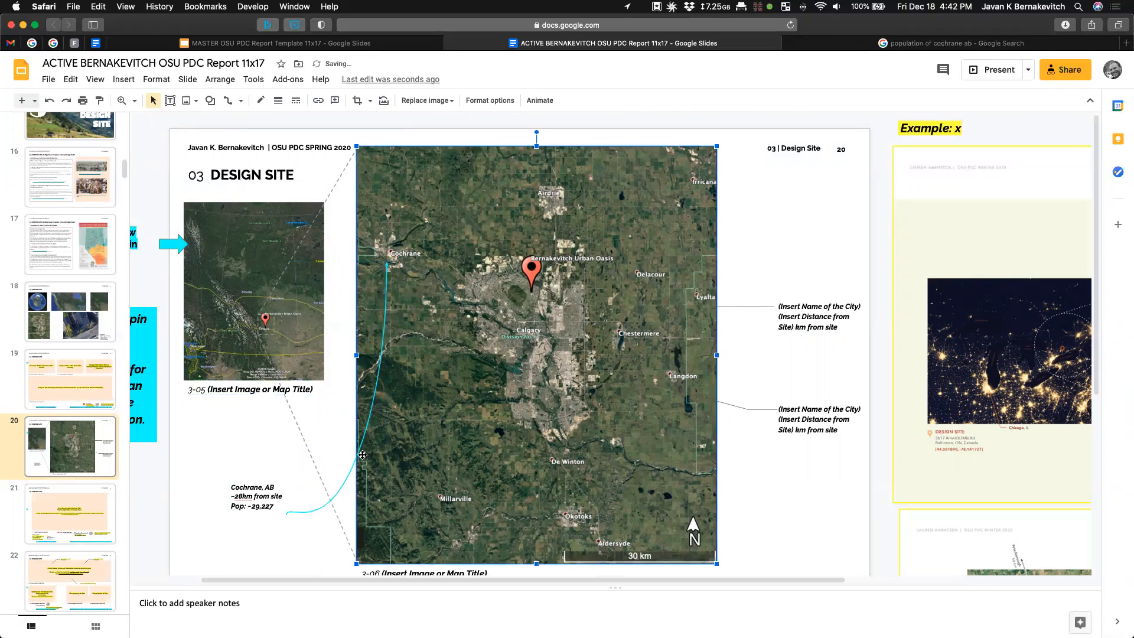
pyautogui.click(350, 473)
pyautogui.click(280, 463)
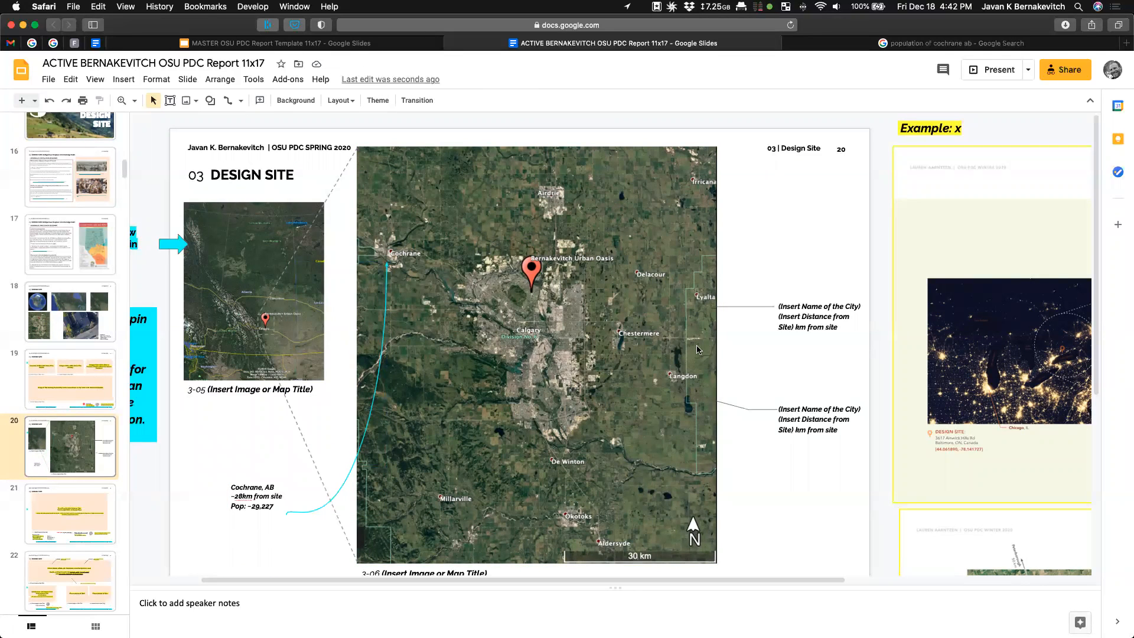